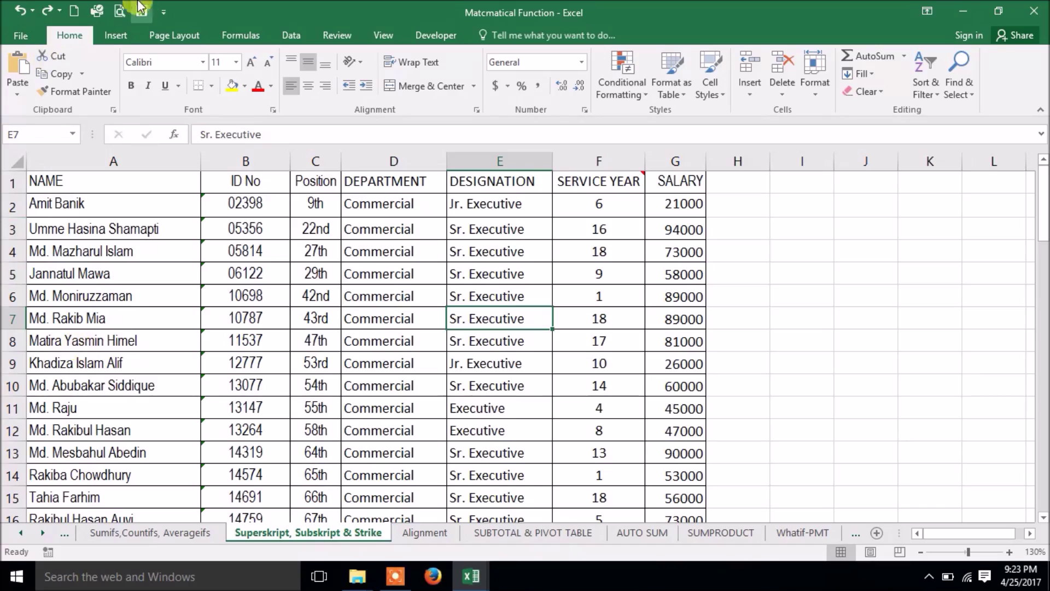
Create a table from the range $A$1:$G$68, keeping the option that the table has headers.
left_click(681, 91)
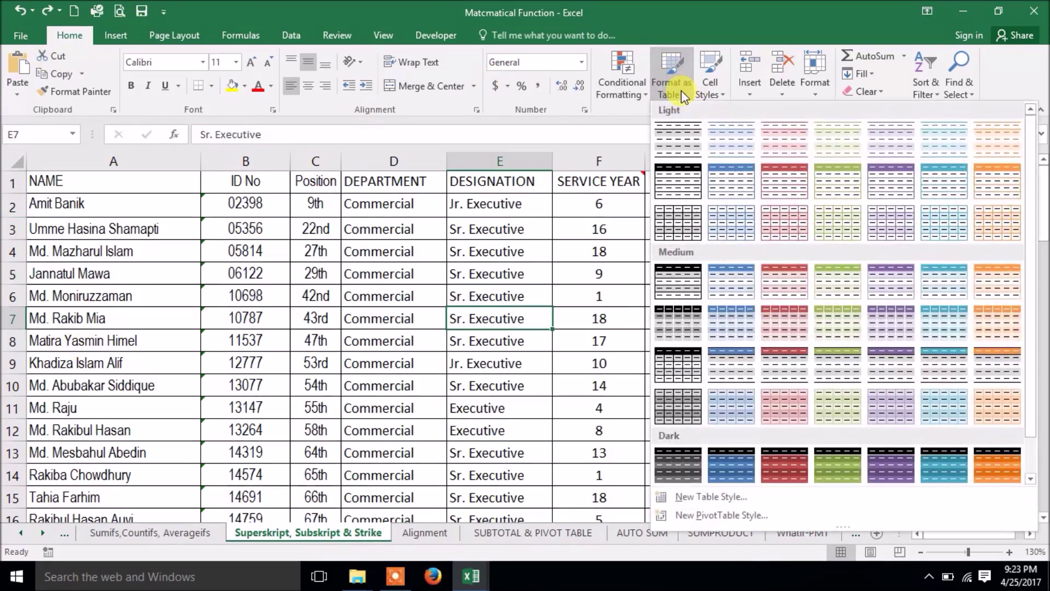
left_click(353, 350)
left_click(121, 32)
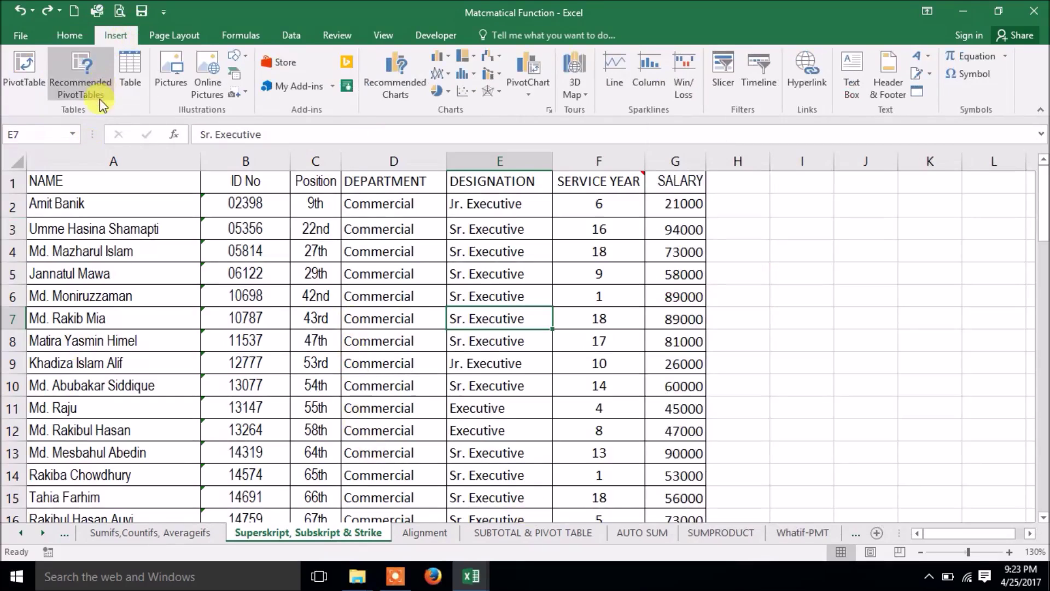
left_click(435, 310)
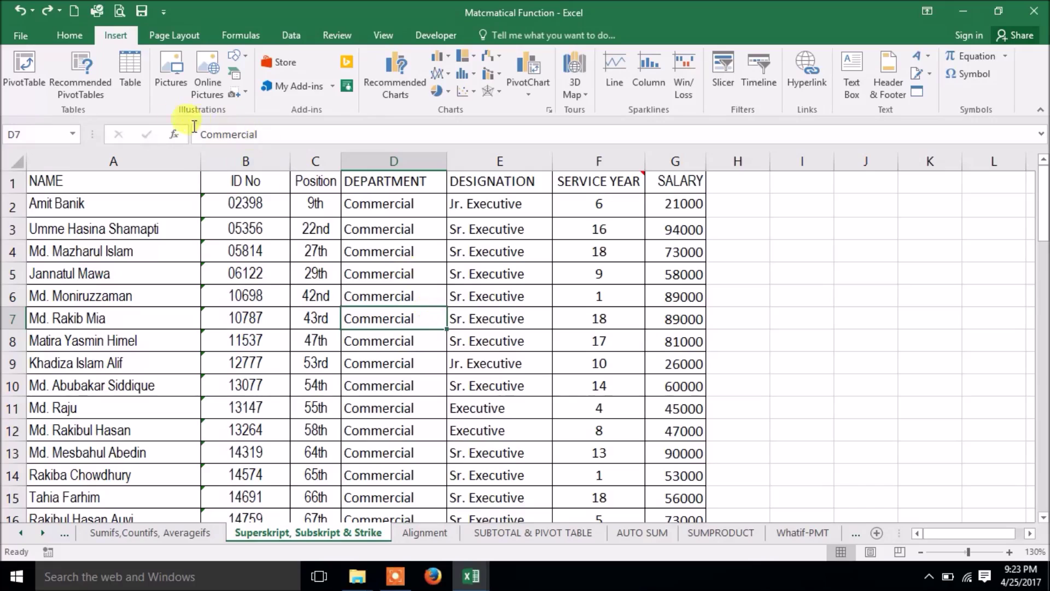
left_click(123, 60)
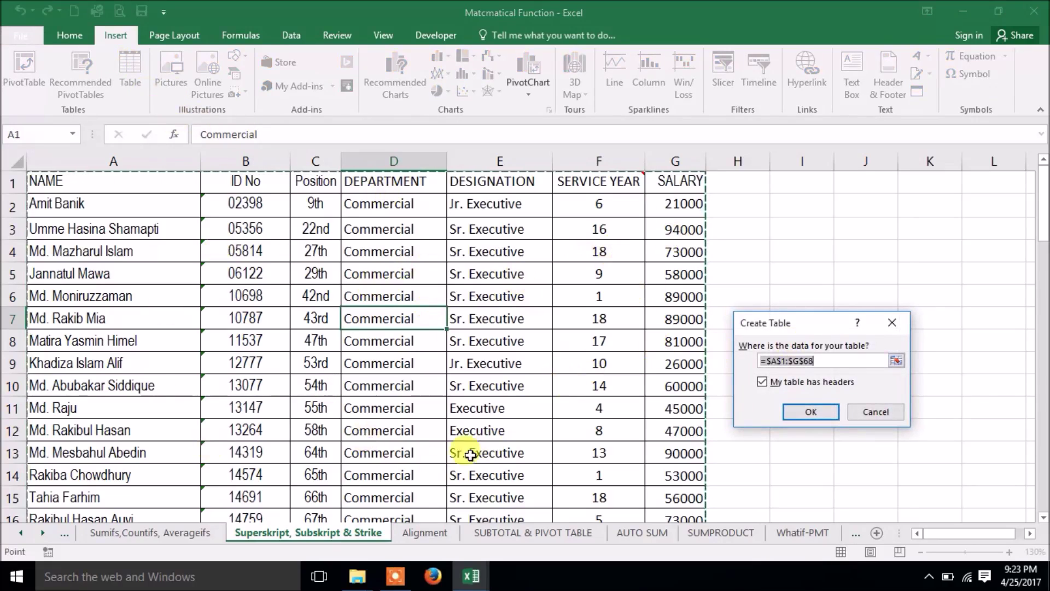
scroll(580, 332, "down", 12)
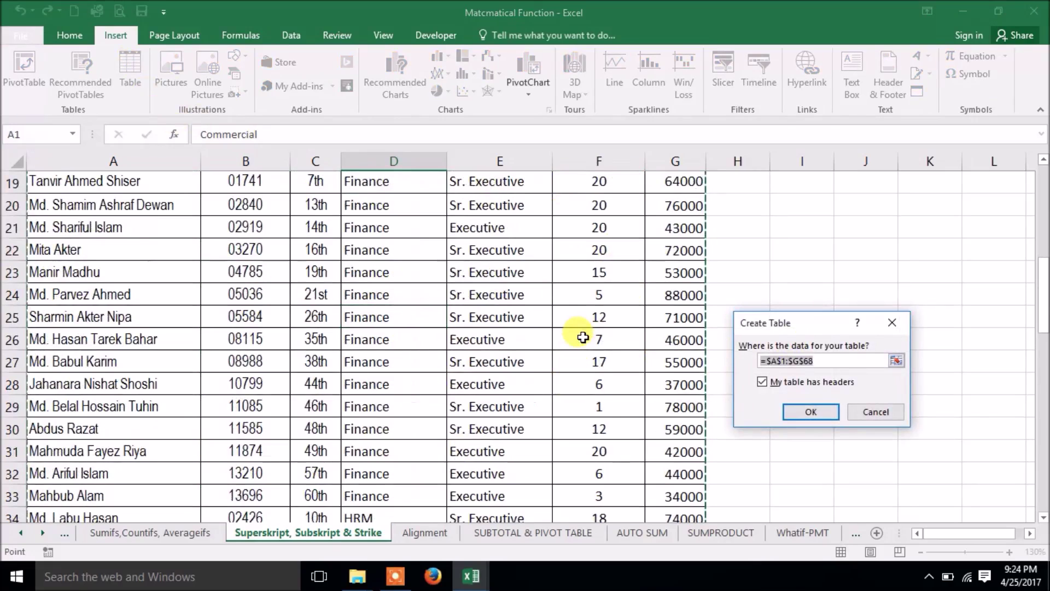
scroll(583, 337, "down", 4)
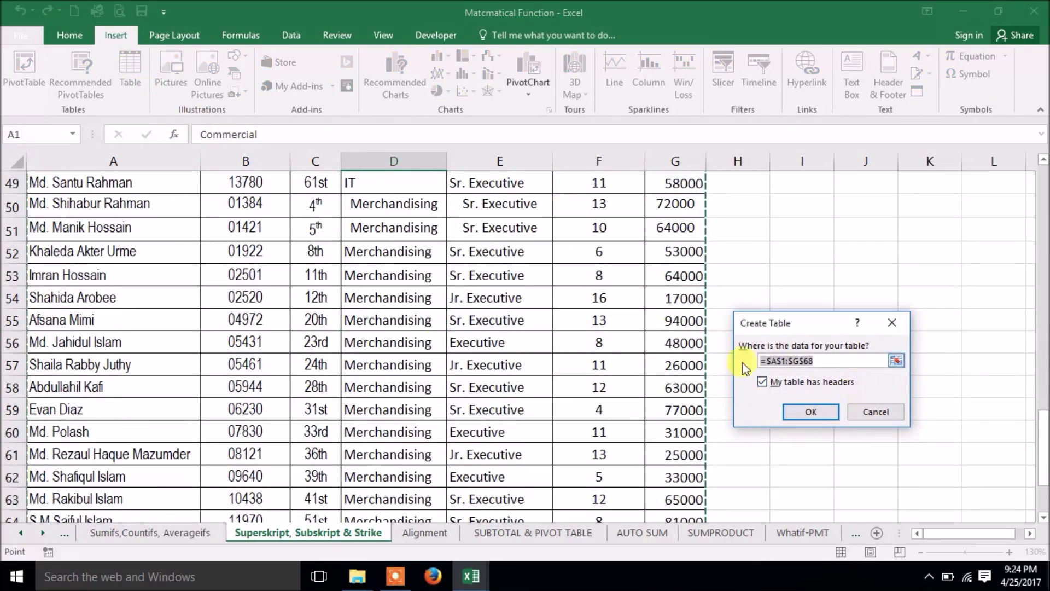
scroll(340, 274, "up", 11)
scroll(441, 287, "up", 5)
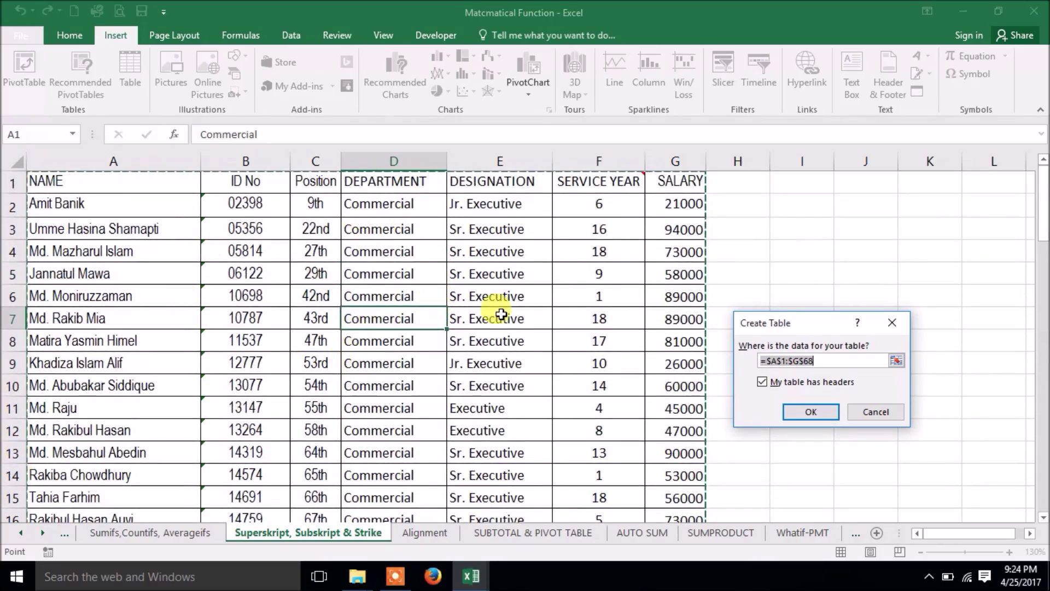
left_click(811, 412)
left_click(249, 317)
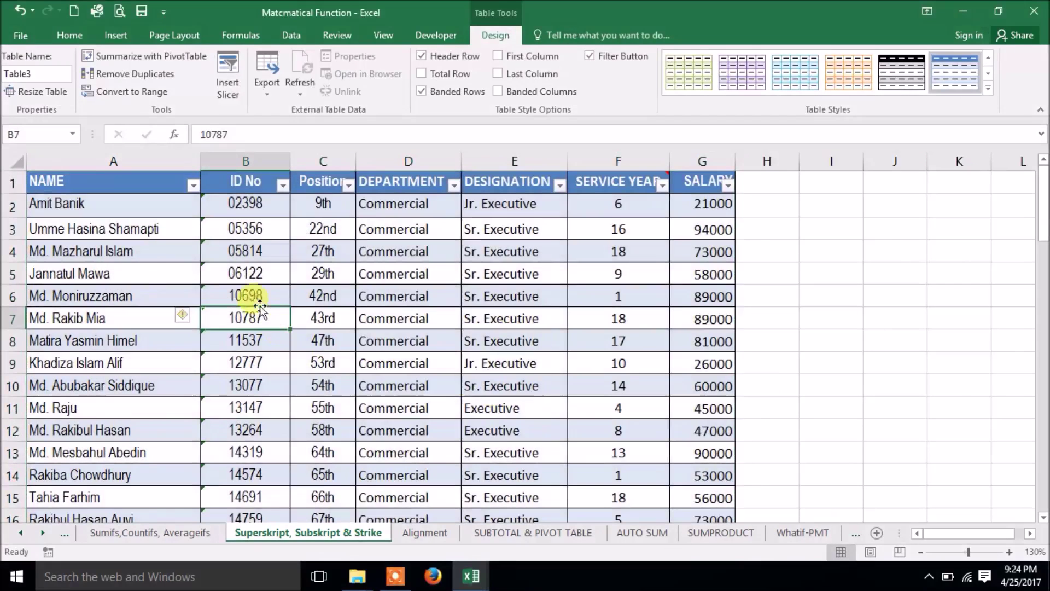
Turn off the filter buttons in the table's header row.
left_click(69, 35)
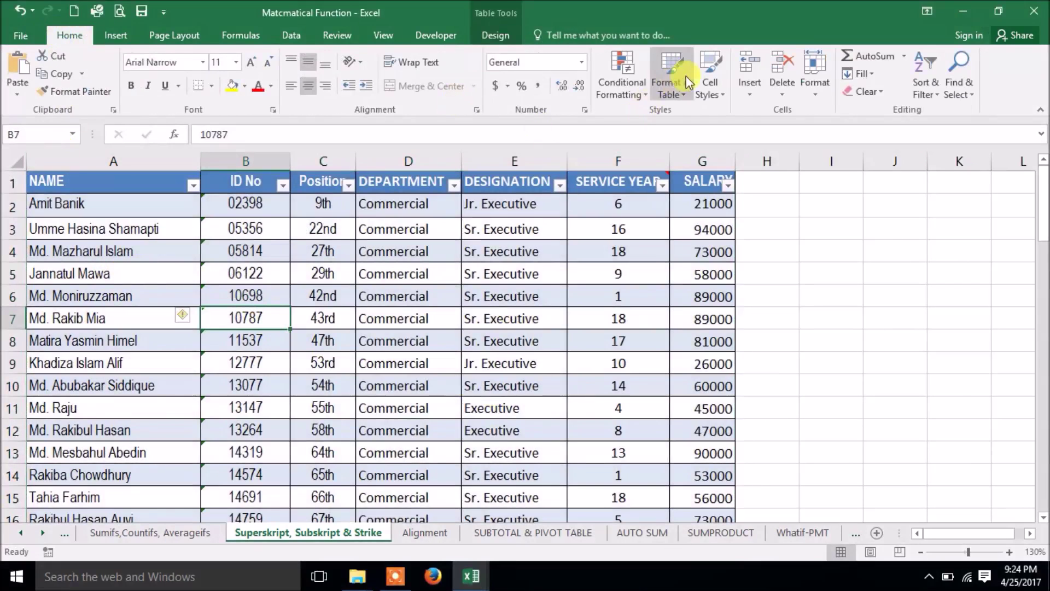
left_click(346, 309)
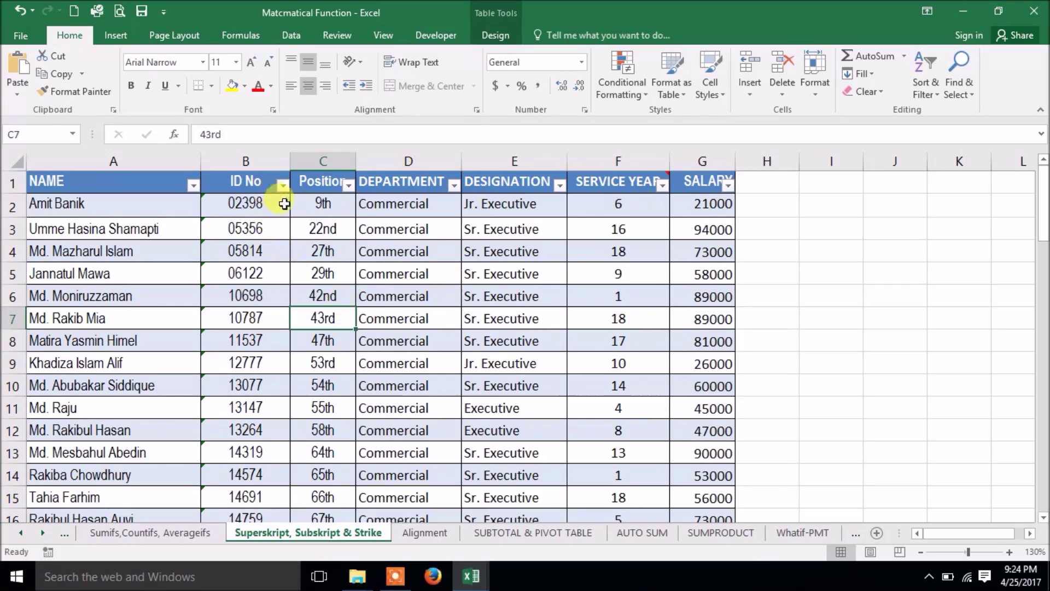
left_click(322, 248)
left_click(490, 37)
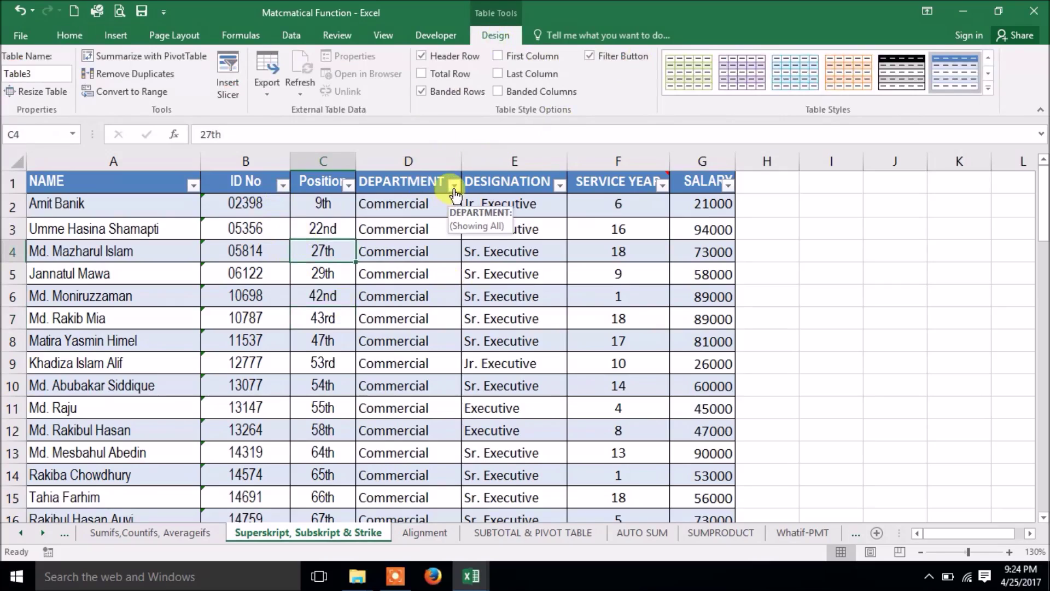
left_click(588, 56)
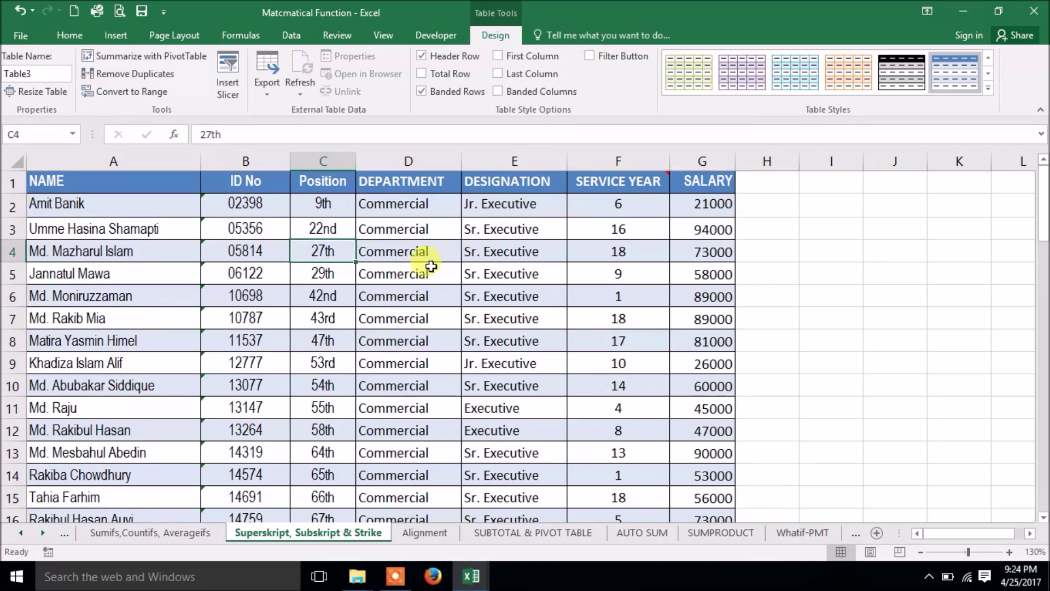
Show the header row's filter buttons again and hide them once more.
left_click(414, 269)
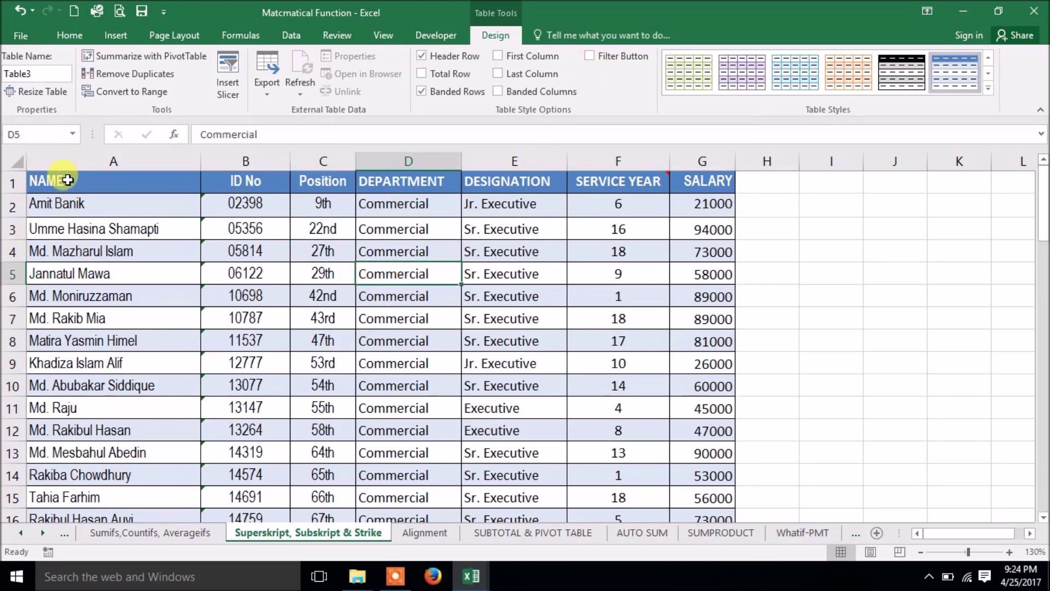
left_click(168, 198)
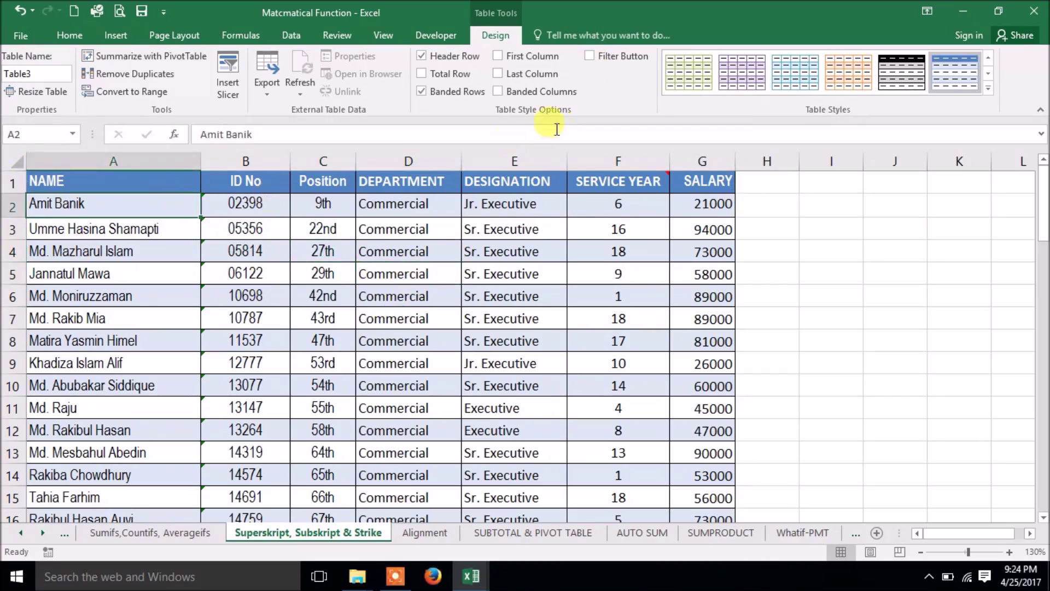
left_click(594, 56)
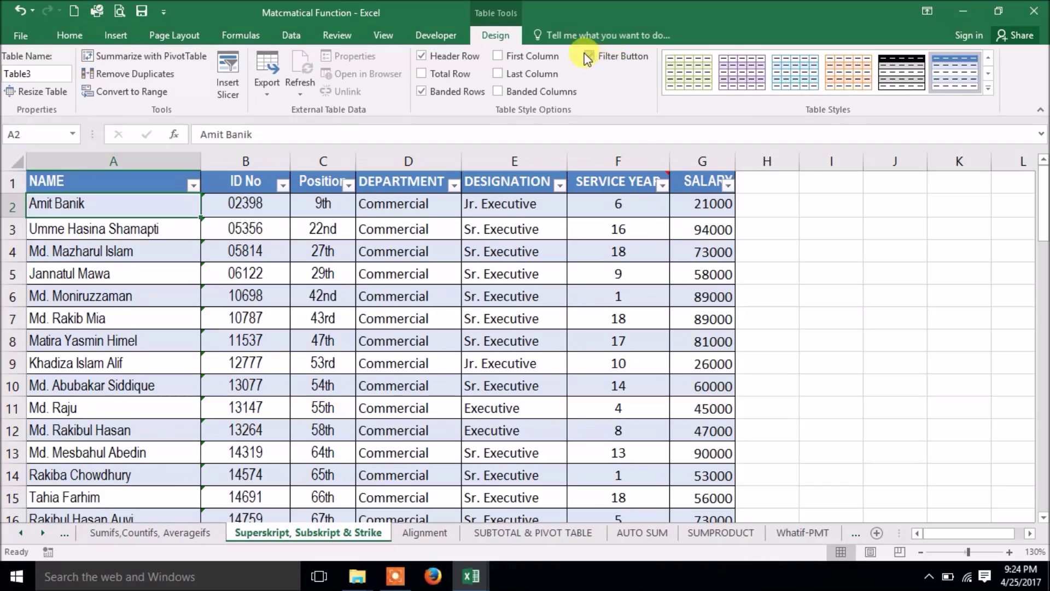
left_click(613, 60)
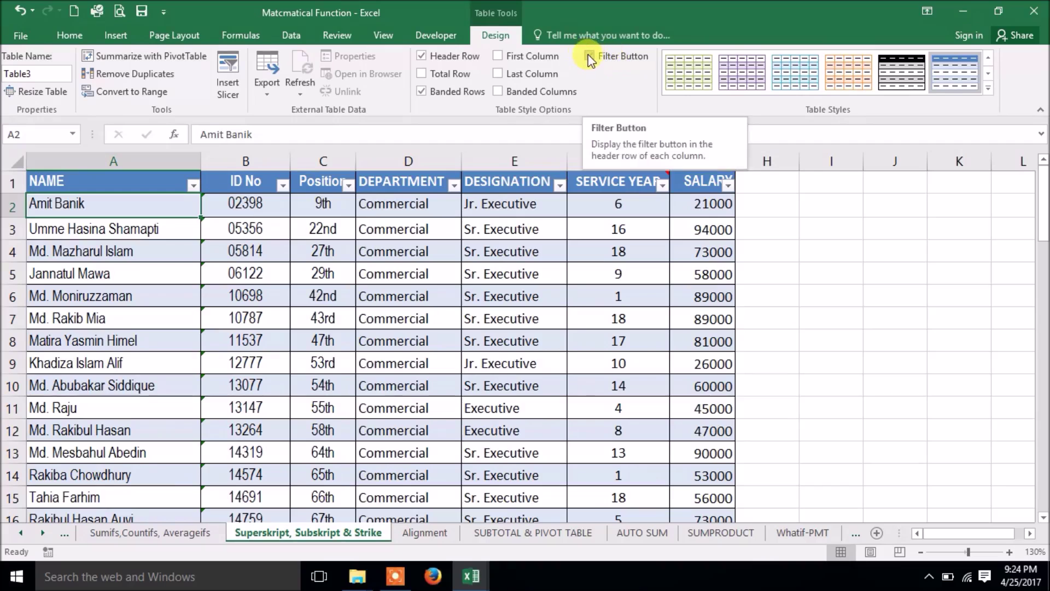
Clear the table style from the employee table.
left_click(990, 90)
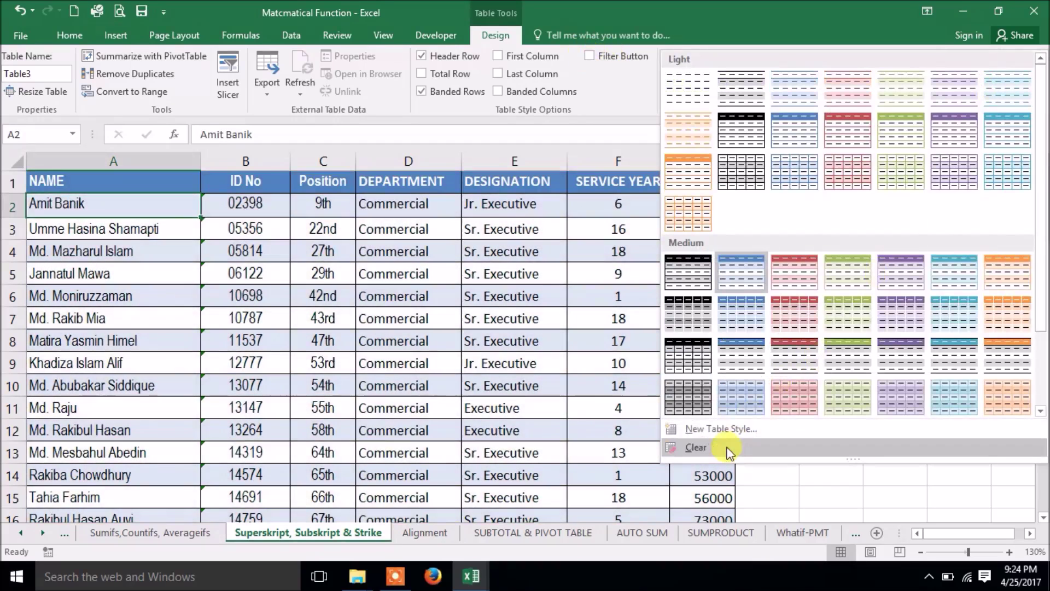
left_click(685, 451)
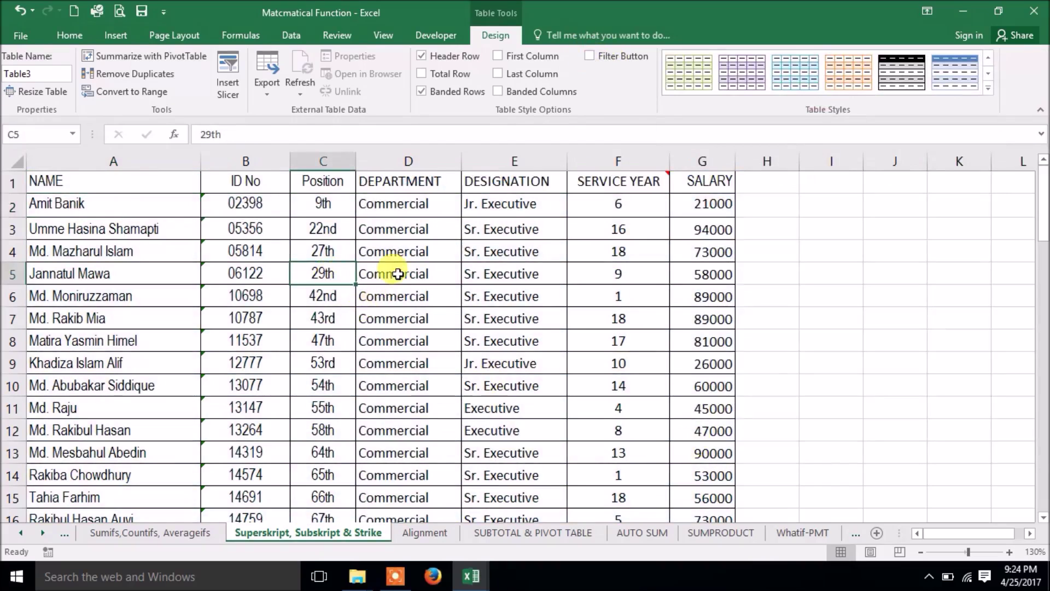
left_click(361, 290)
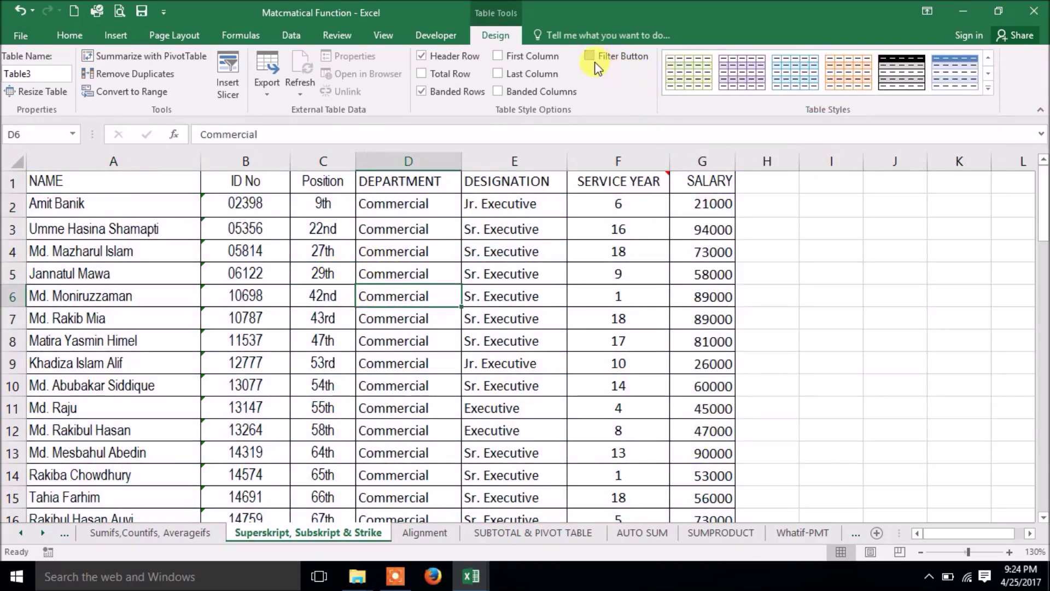
left_click(589, 57)
left_click(589, 57)
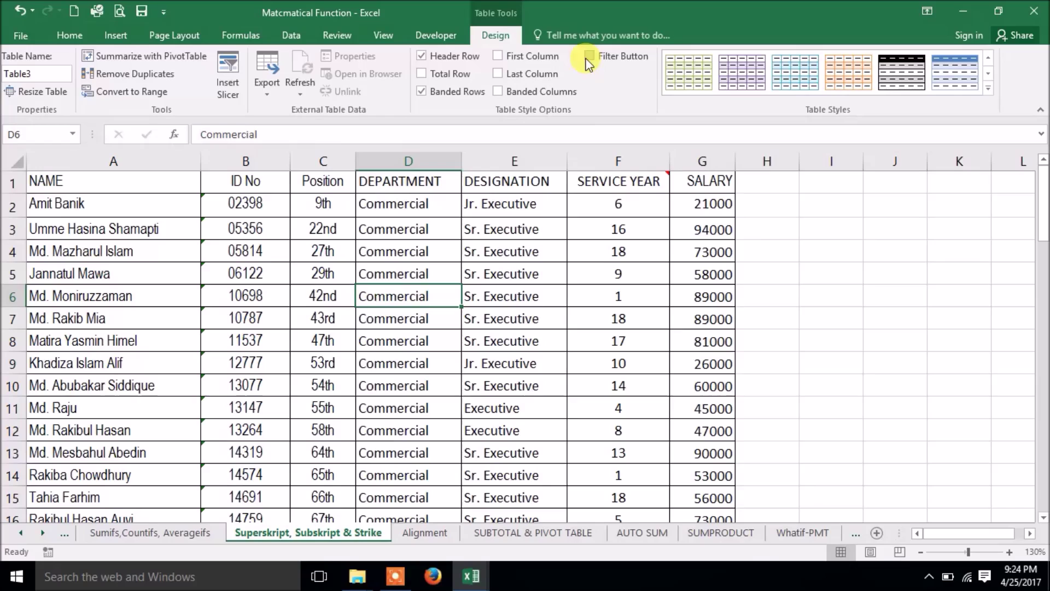
left_click(480, 320)
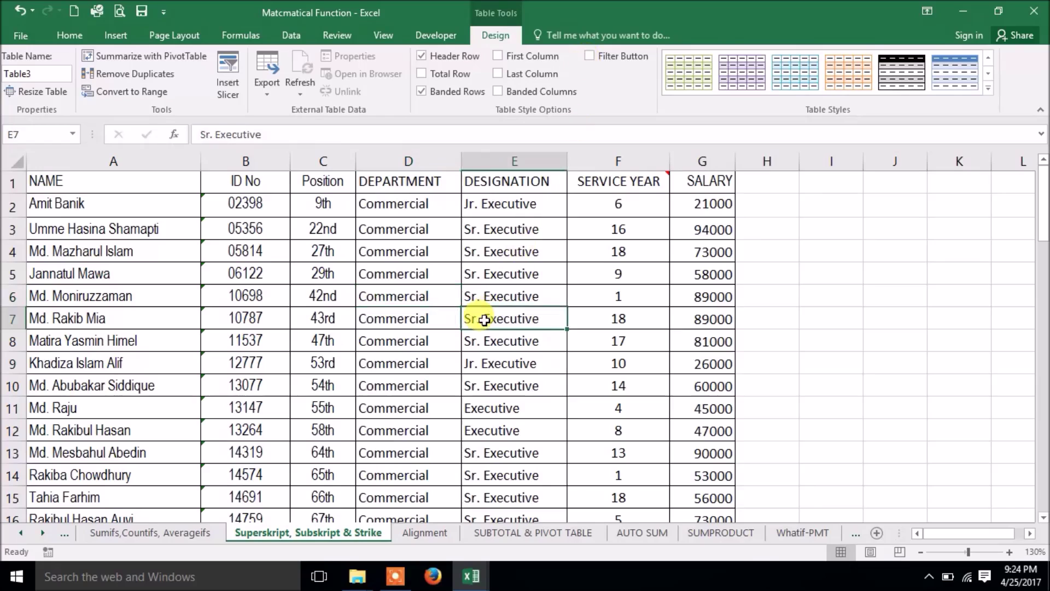
left_click(197, 250)
left_click(116, 35)
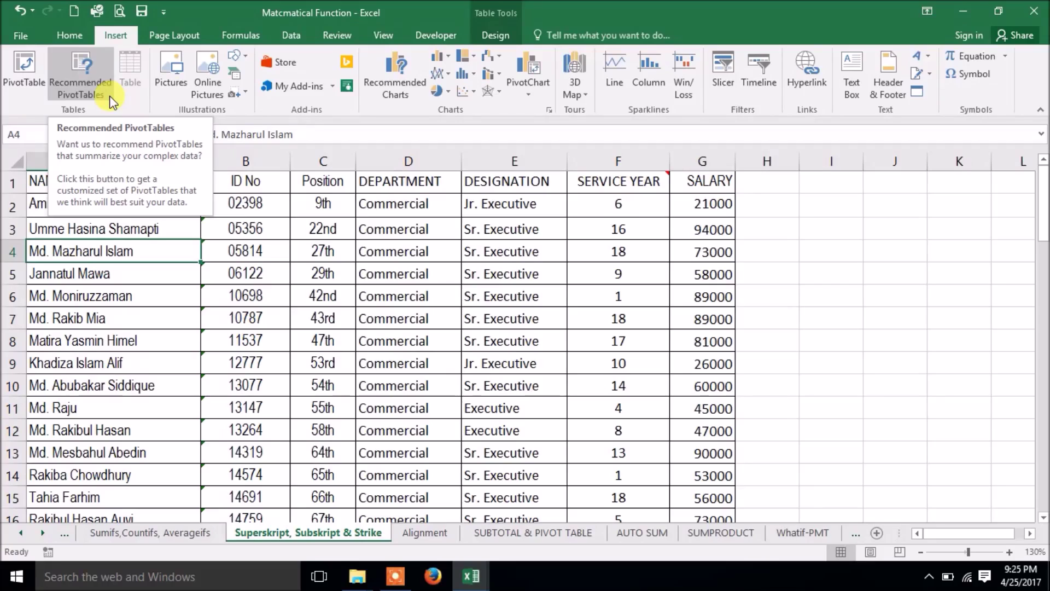
left_click(276, 256)
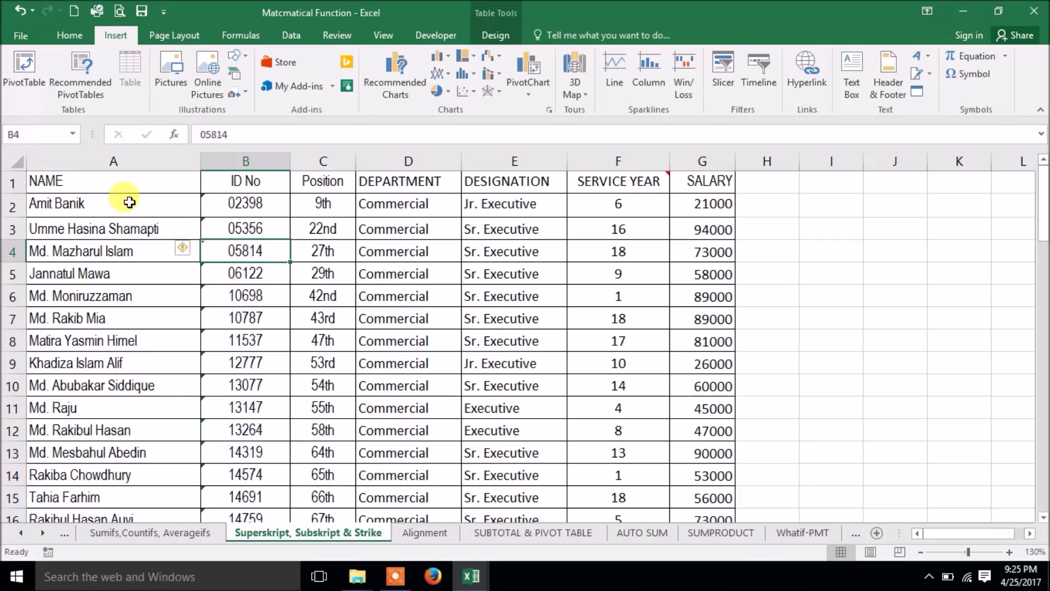
left_click_drag(129, 202, 265, 207)
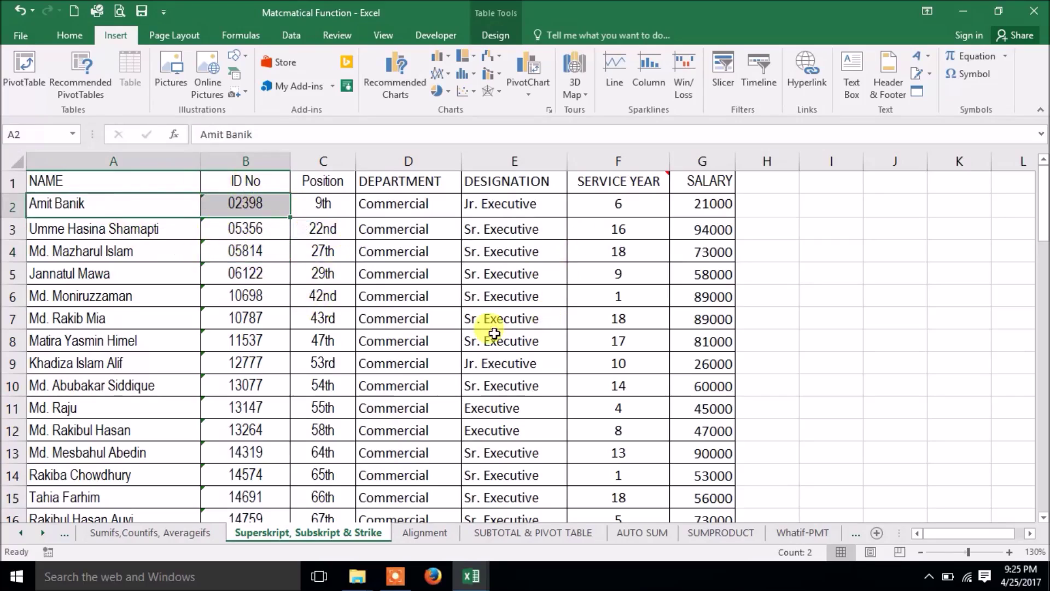
Left-align the IT department entry in cell D44.
scroll(302, 288, "down", 7)
scroll(304, 294, "up", 4)
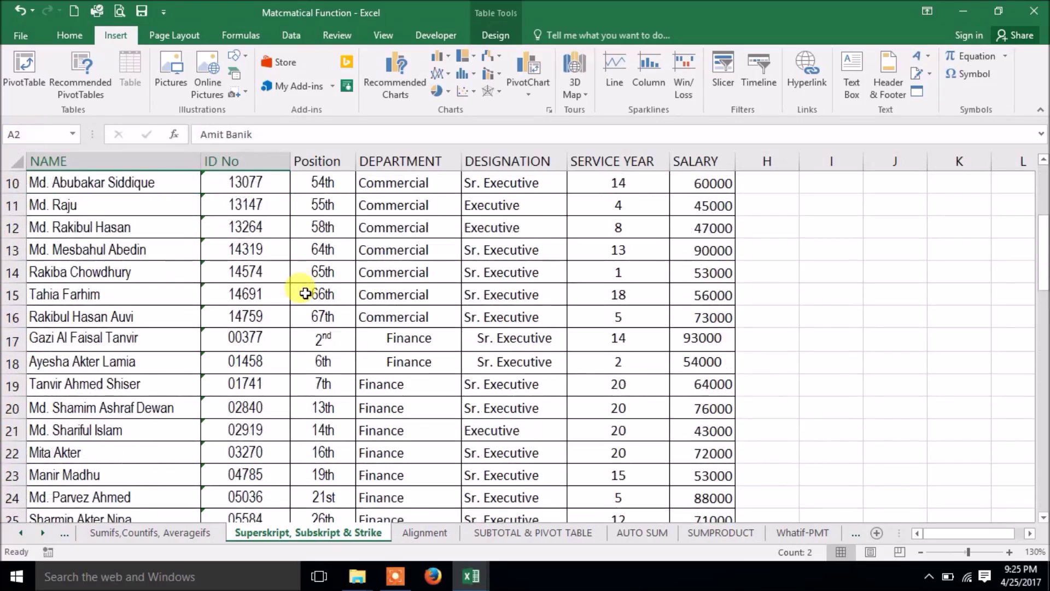
scroll(304, 293, "up", 3)
scroll(305, 294, "down", 7)
scroll(305, 294, "down", 5)
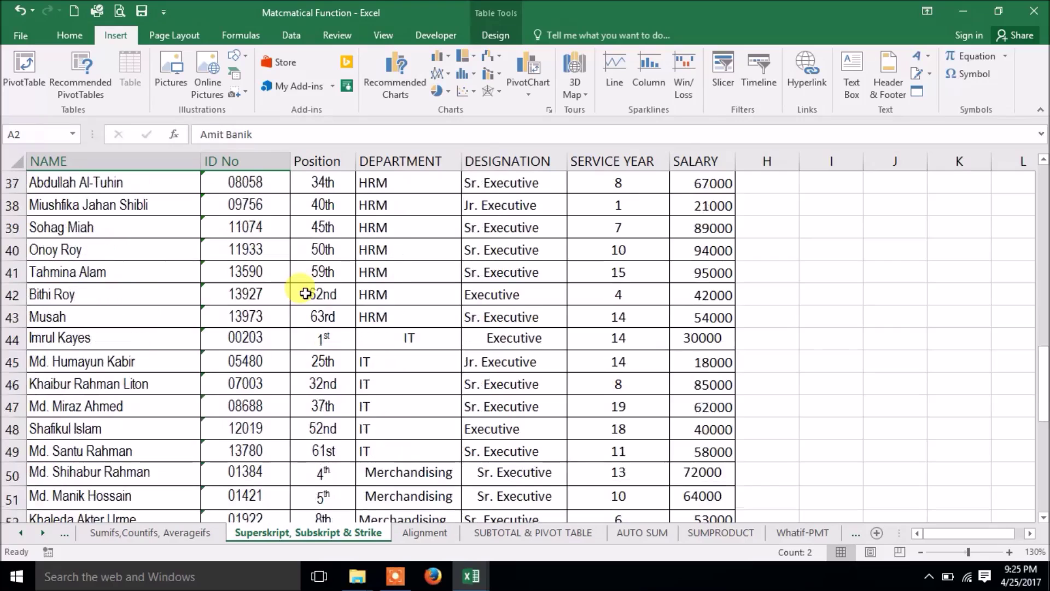
left_click(435, 337)
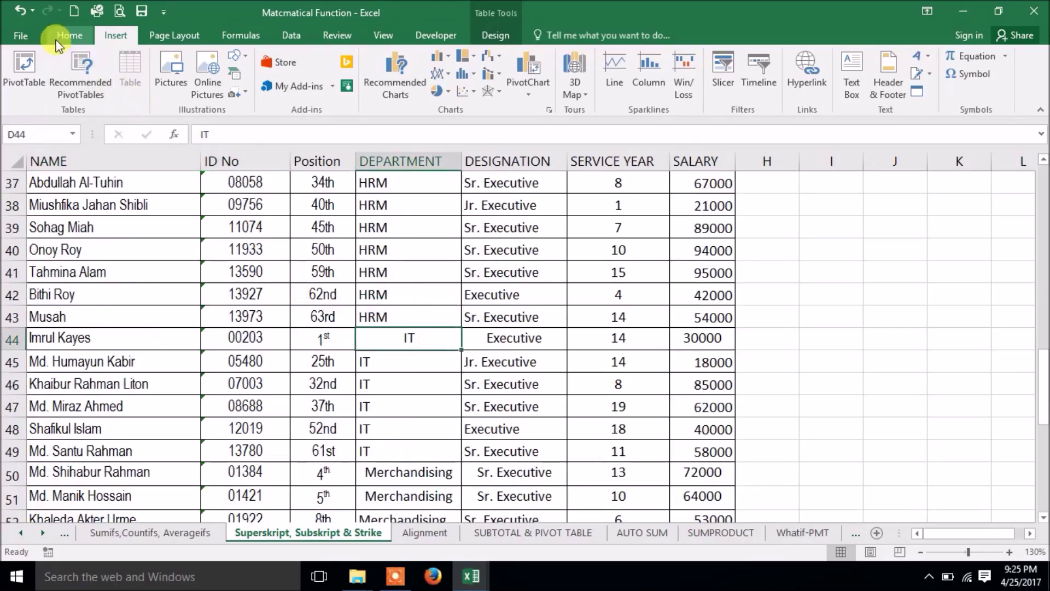
left_click(55, 34)
left_click(294, 86)
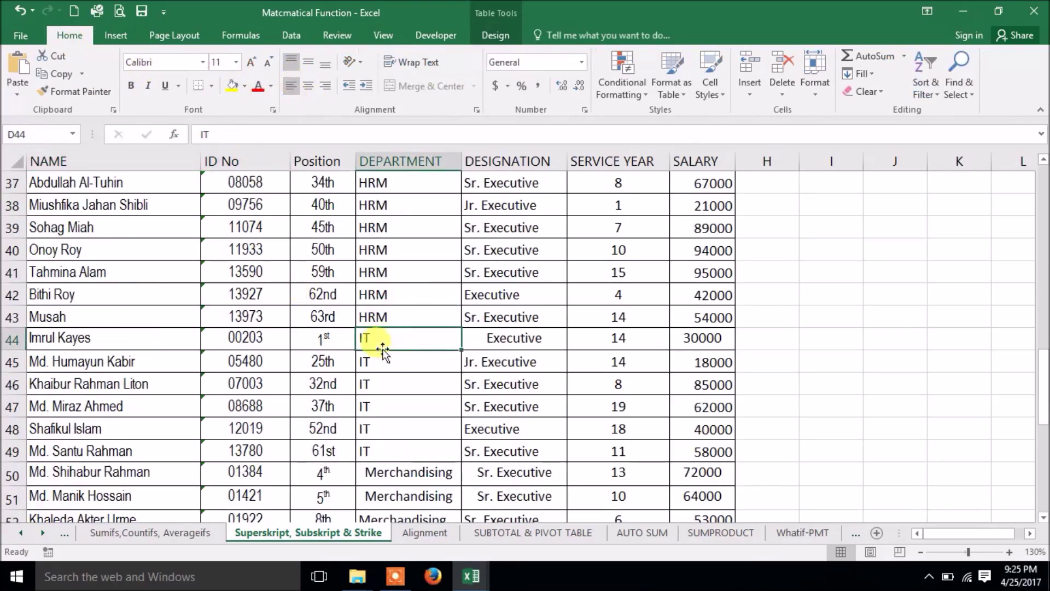
Review the table's records down to the last row and back up to the header, selecting A1:G19.
scroll(388, 365, "down", 4)
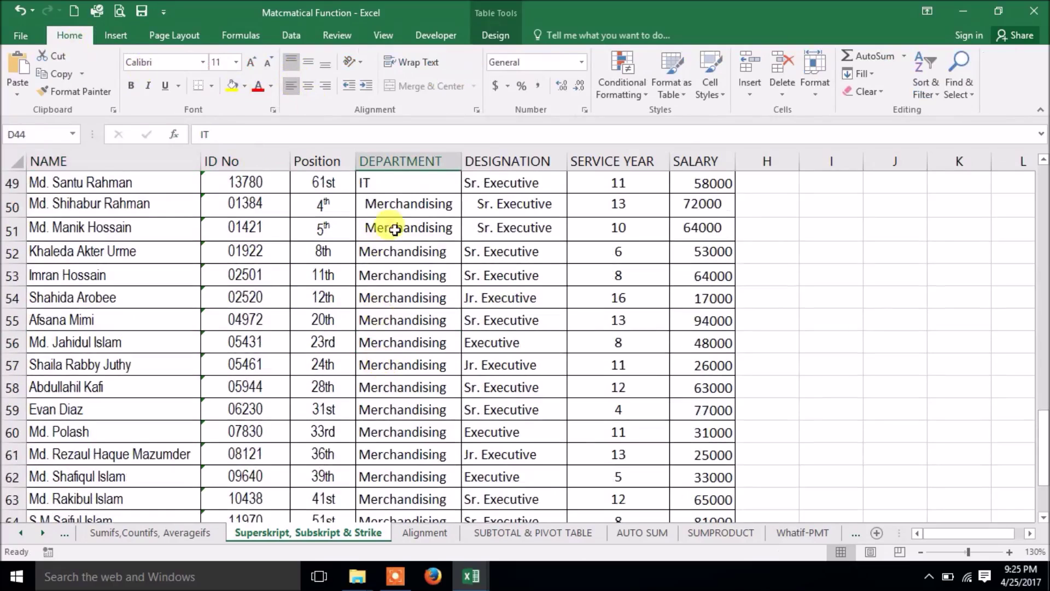
scroll(421, 326, "down", 6)
scroll(424, 328, "up", 16)
scroll(424, 328, "up", 6)
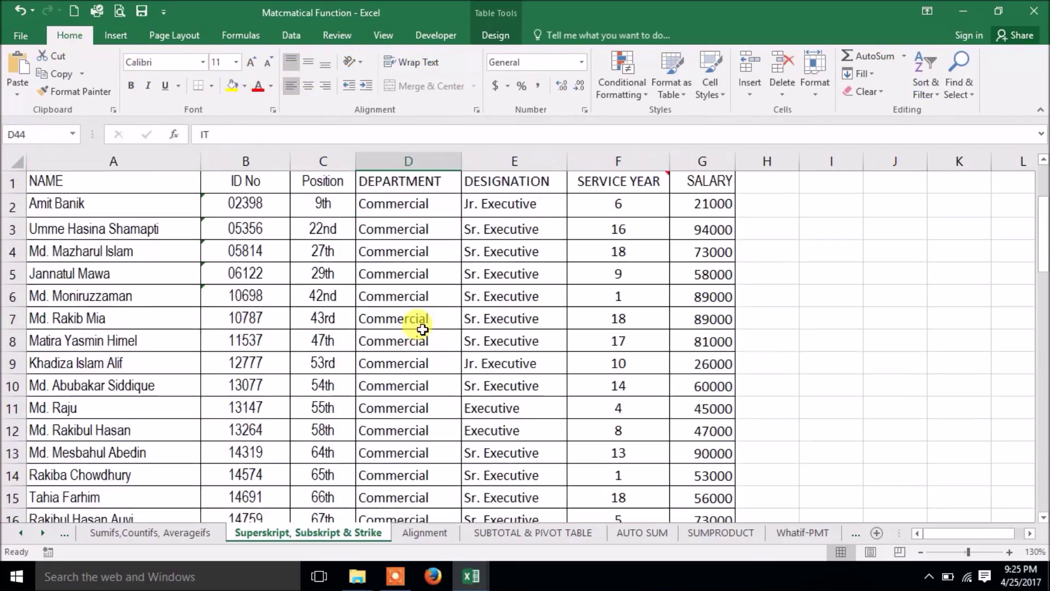
left_click(114, 33)
left_click(265, 210)
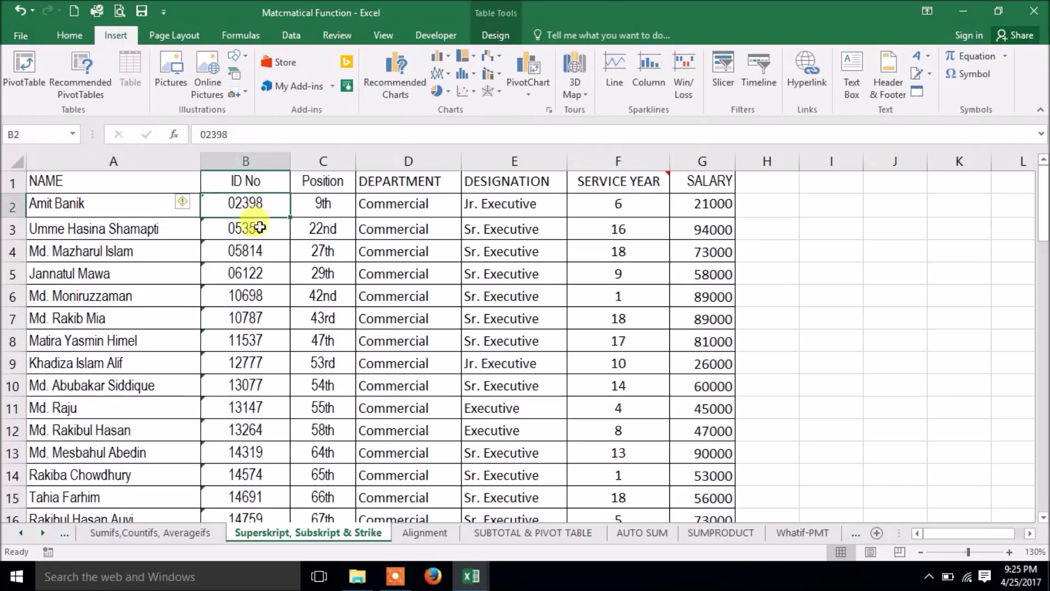
left_click_drag(105, 187, 705, 517)
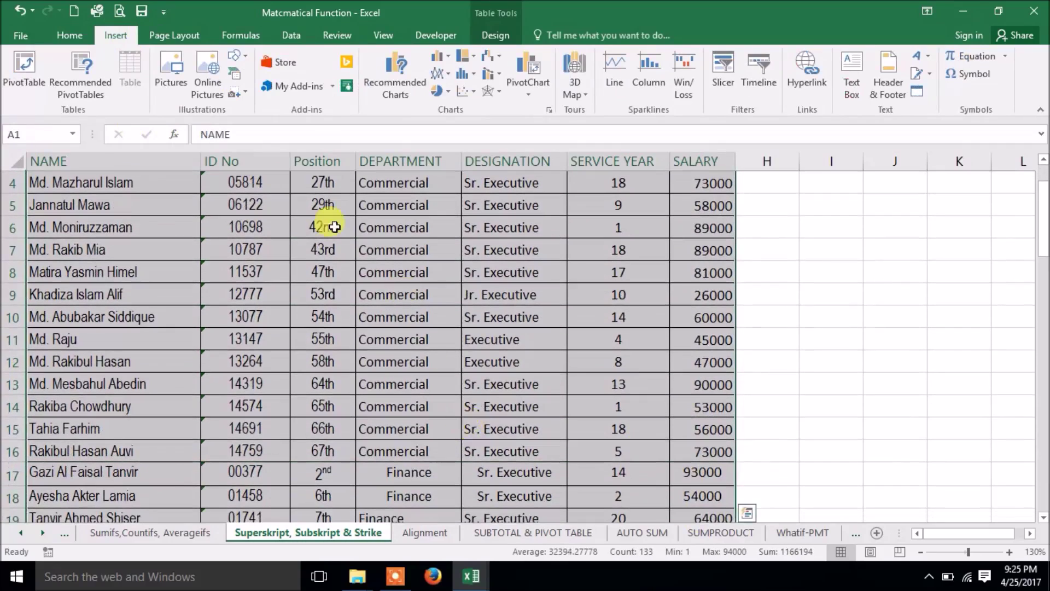
Insert the picture 514650_8493234_1637488_077057bc_image from the Pictures folder at cell E11.
left_click(475, 337)
scroll(492, 339, "up", 1)
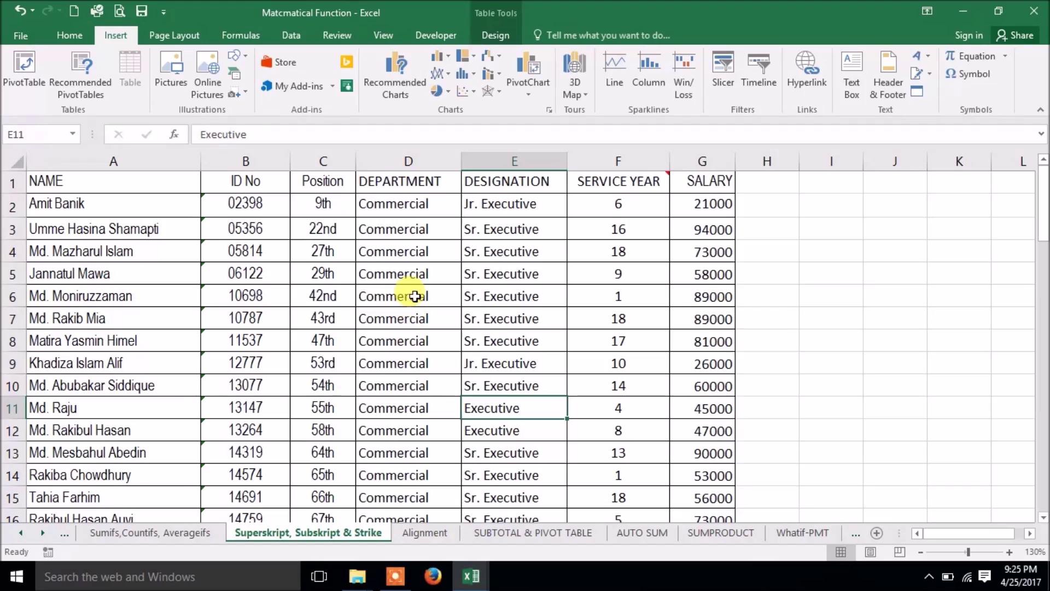
left_click(173, 64)
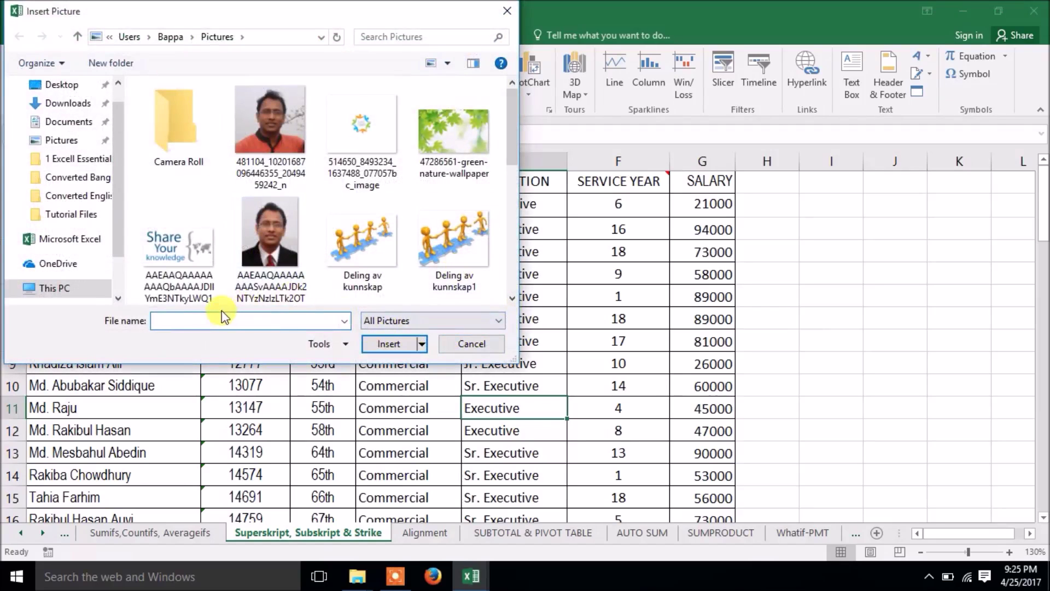
double_click(356, 134)
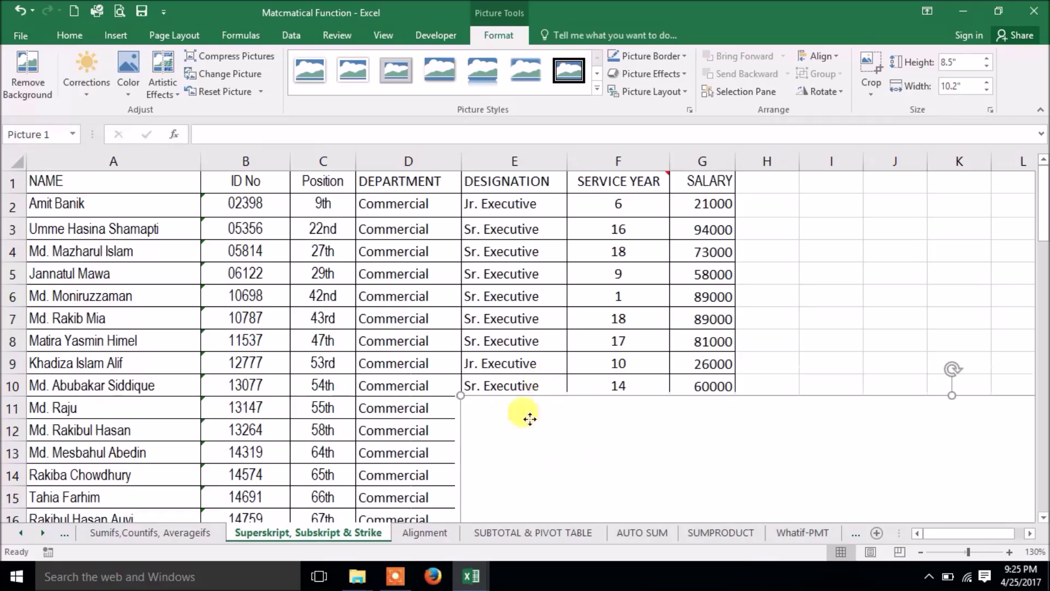
Scale the inserted picture to 5.97" high by 7.16" wide and position it over columns A to G from row 1.
left_click_drag(529, 419, 195, 206)
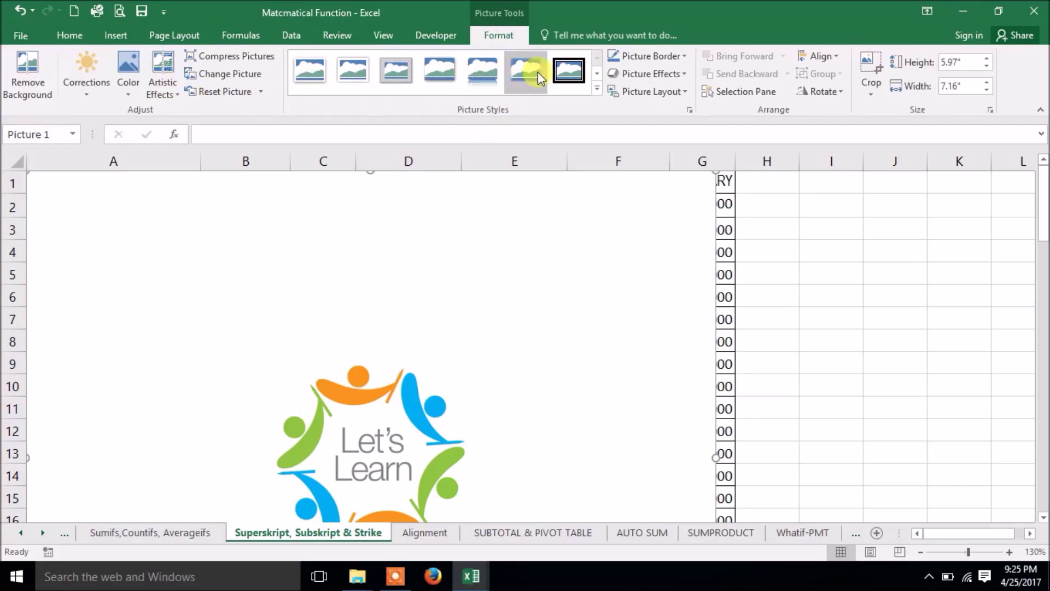
mouse_move(539, 279)
left_mouse_down()
mouse_move(576, 279)
mouse_move(556, 288)
left_mouse_up()
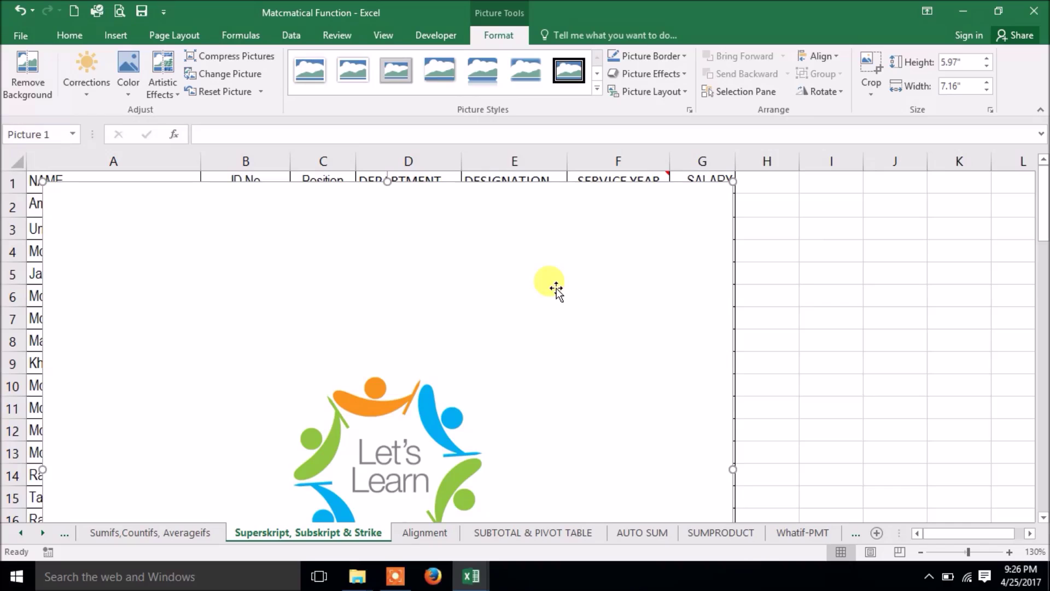
left_click_drag(556, 289, 490, 290)
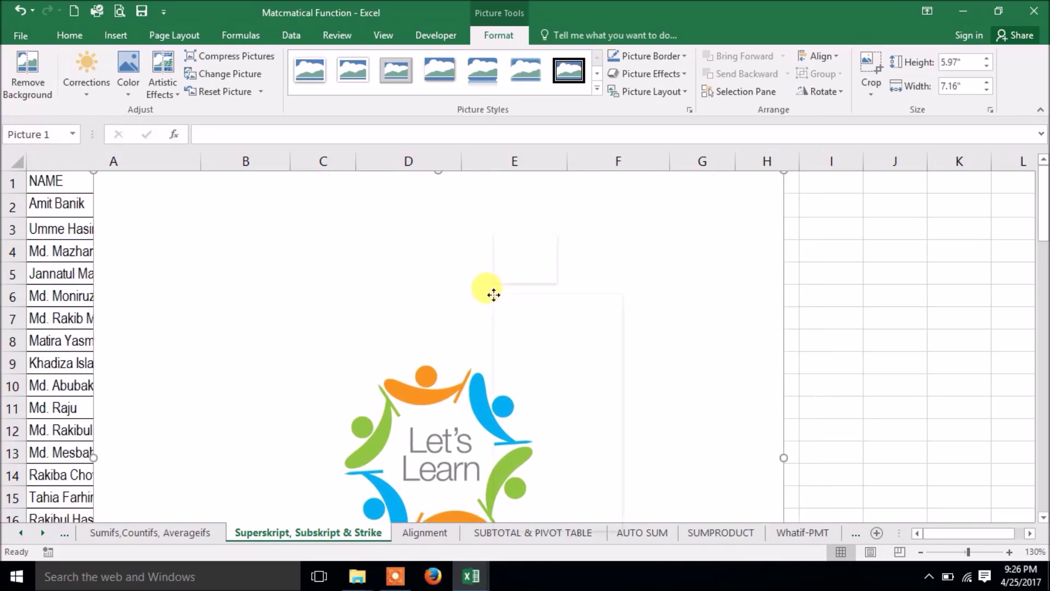
right_click(494, 294)
left_click(376, 322)
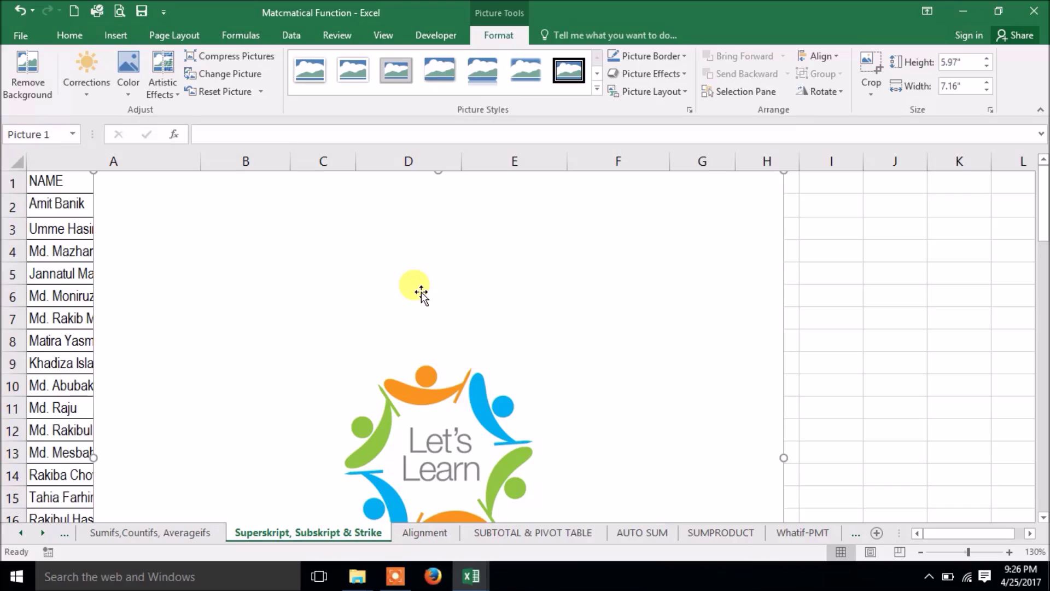
left_click_drag(420, 296, 330, 336)
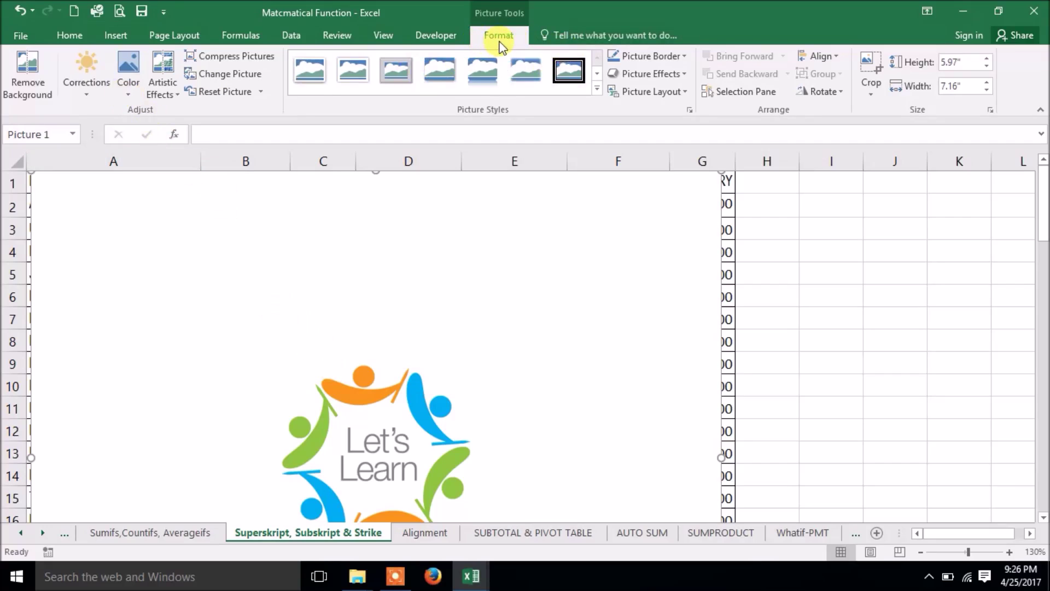
Make the uncropped picture's white background transparent with Set Transparent Color and check how it overlays the employee list.
left_click(847, 291)
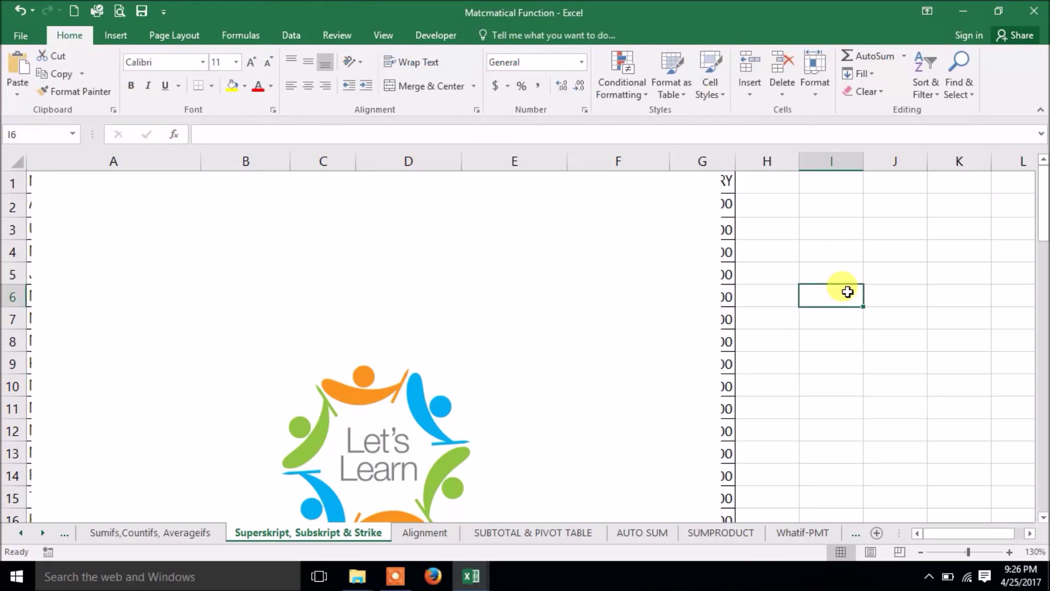
left_click(532, 303)
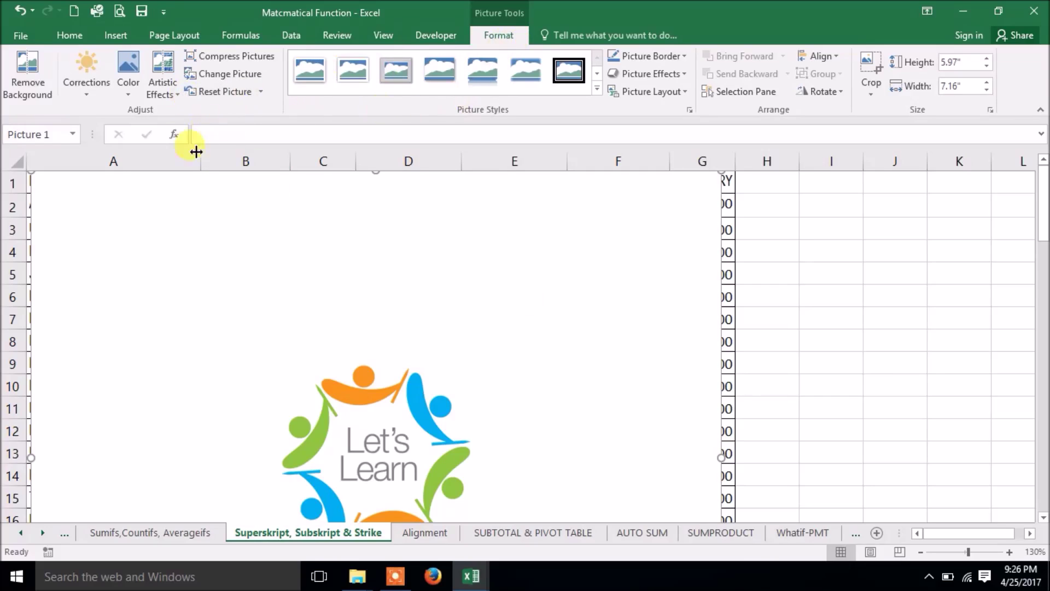
left_click(132, 91)
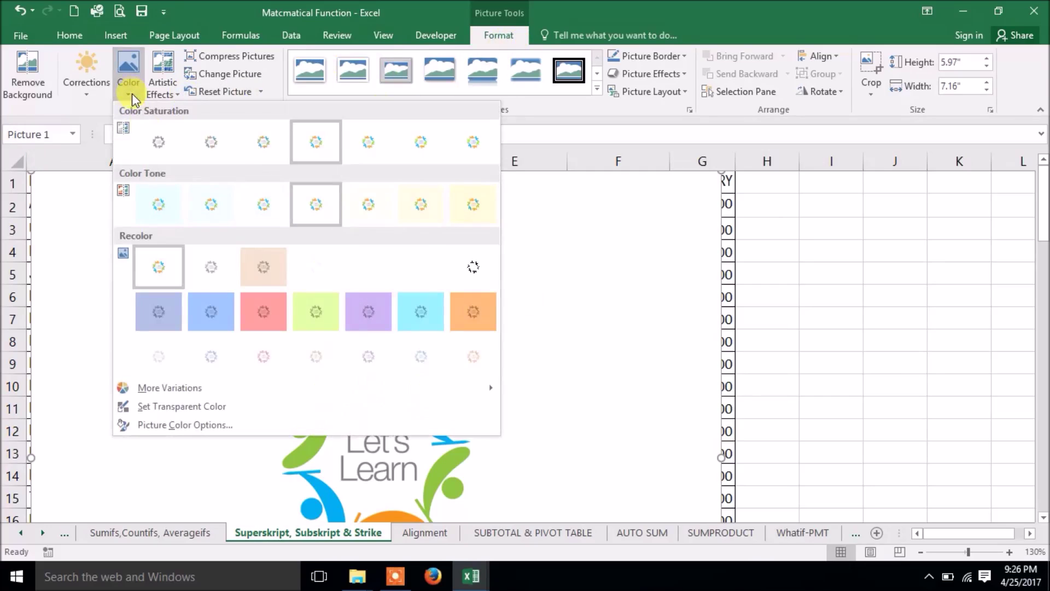
left_click(186, 407)
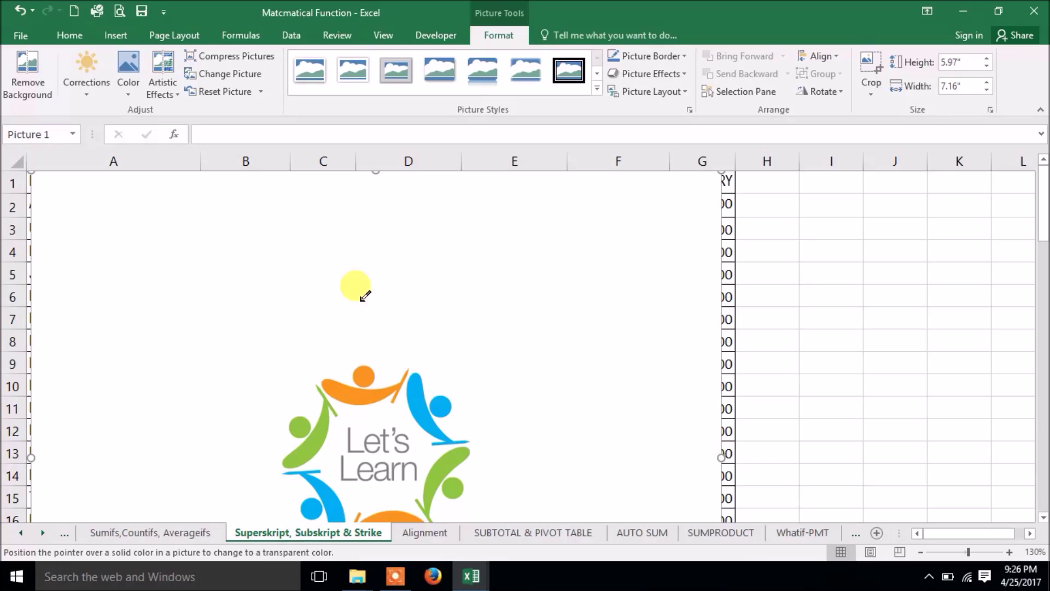
left_click(362, 298)
left_click(869, 343)
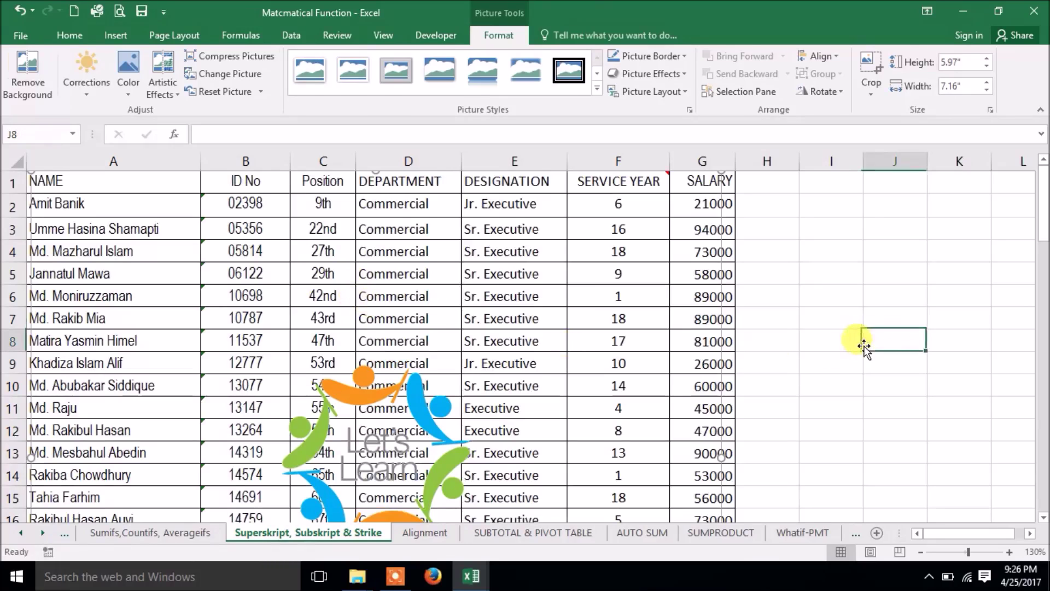
scroll(523, 393, "down", 5)
scroll(523, 393, "up", 5)
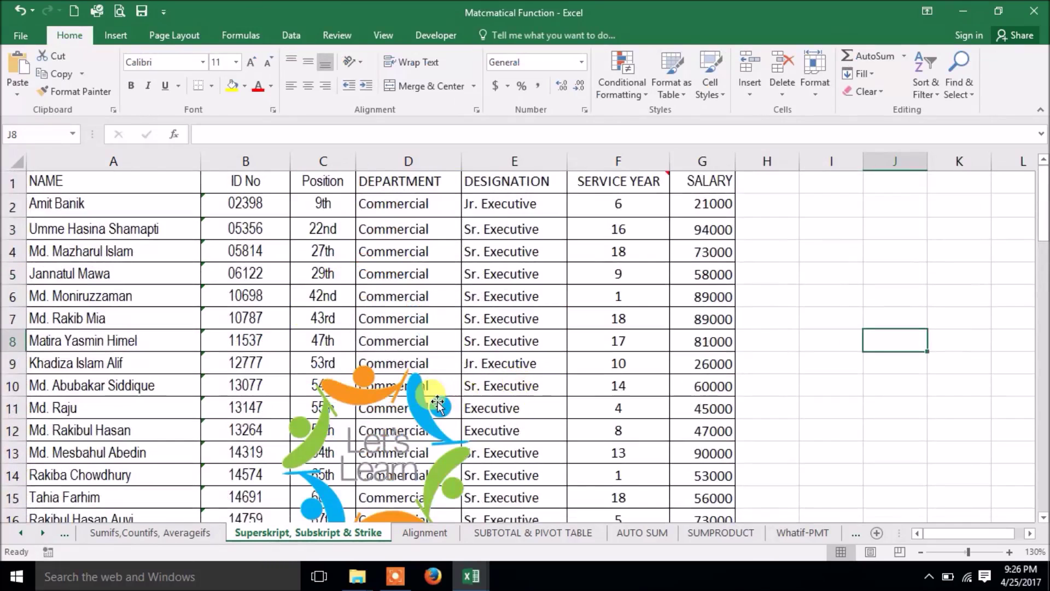
Shift the transparent picture slightly to the right, and undo both this move and the background transparency.
left_click_drag(408, 403, 429, 402)
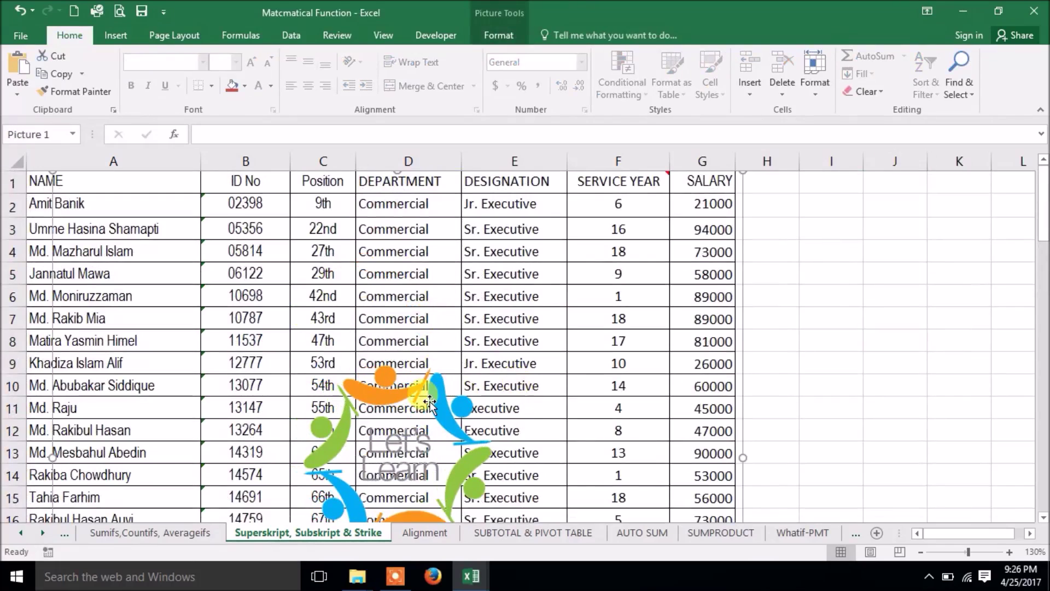
double_click(429, 403)
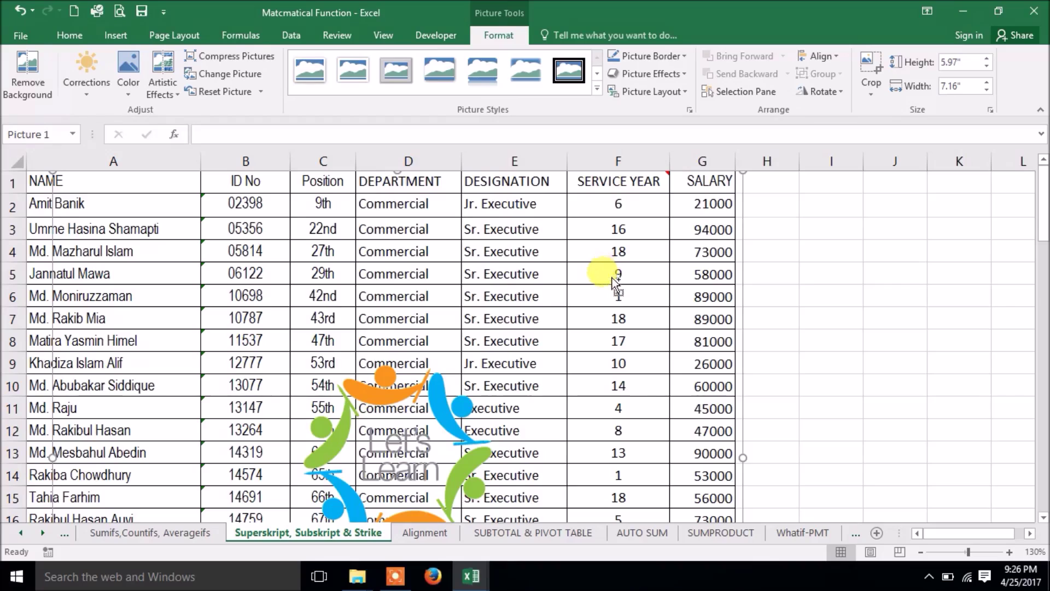
left_click_drag(613, 279, 592, 280)
left_click_drag(533, 330, 533, 331)
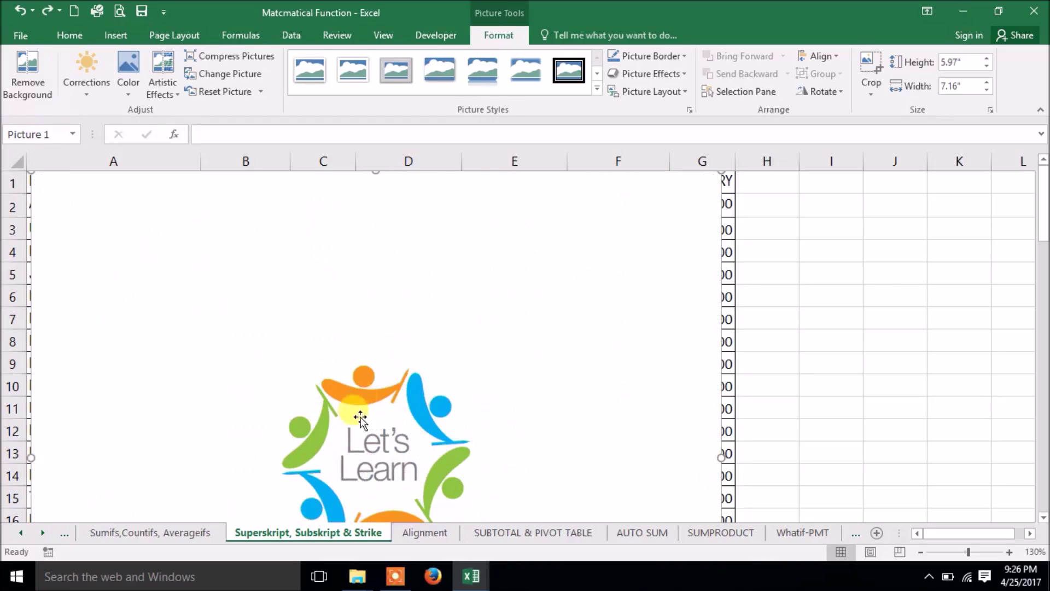
Crop the picture on all four sides closely around the Let's Learn logo, to about 1.98" high by 2" wide.
left_click(871, 81)
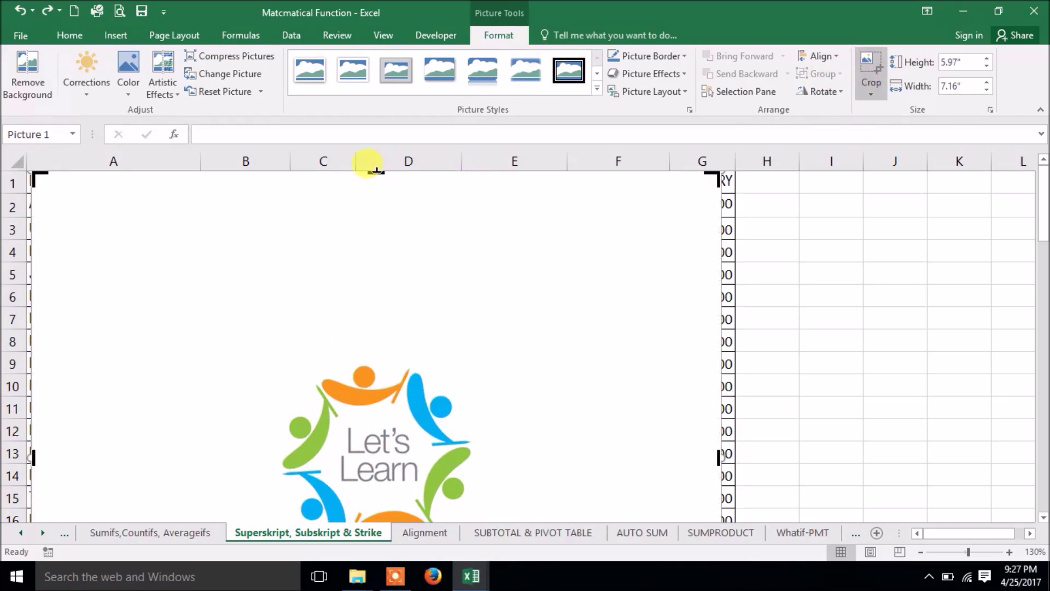
left_click_drag(366, 288, 374, 365)
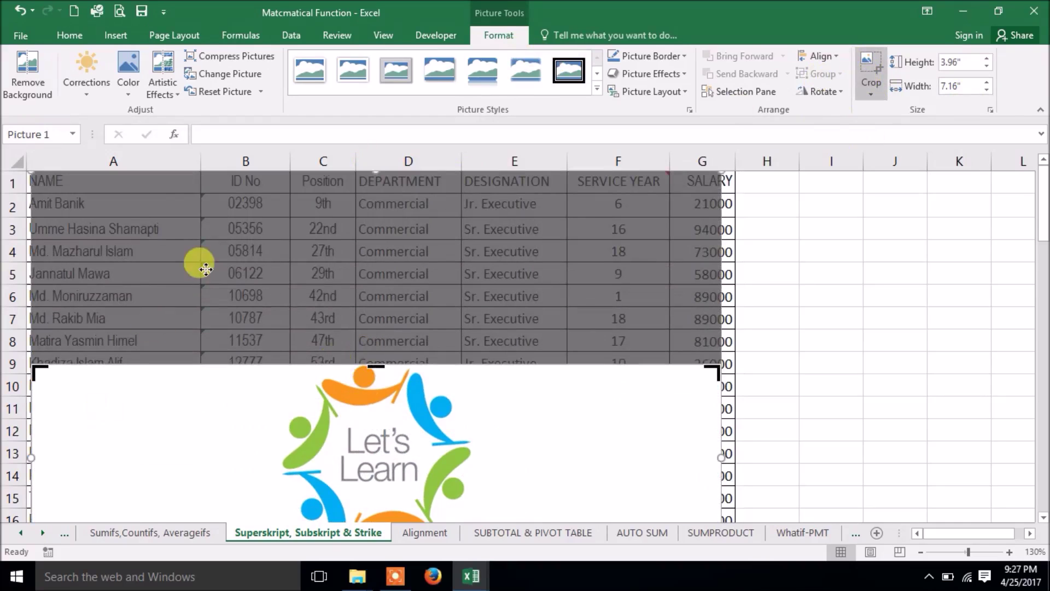
scroll(186, 264, "down", 4)
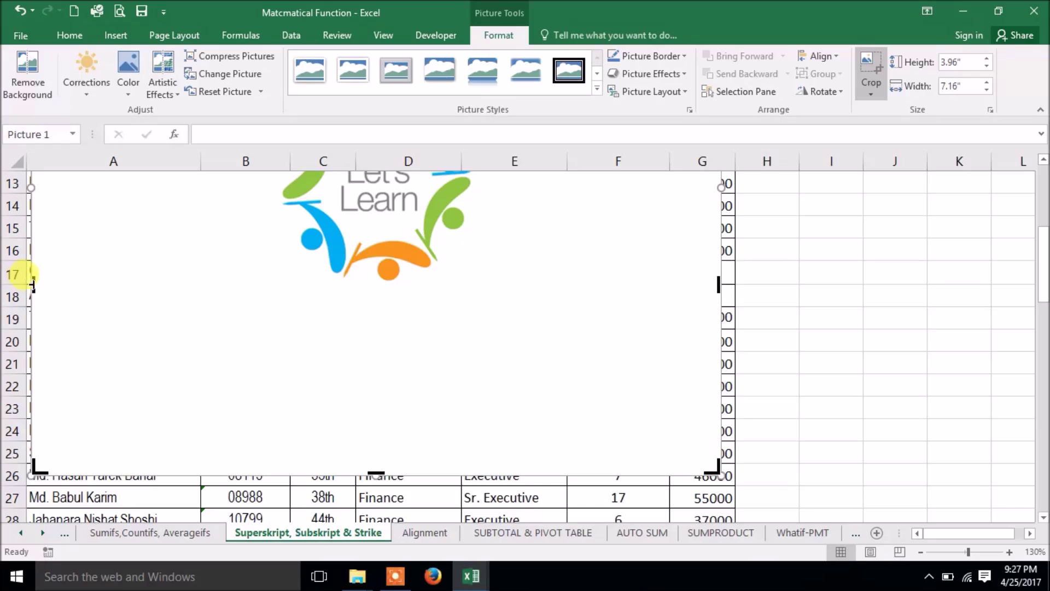
left_click_drag(32, 283, 281, 283)
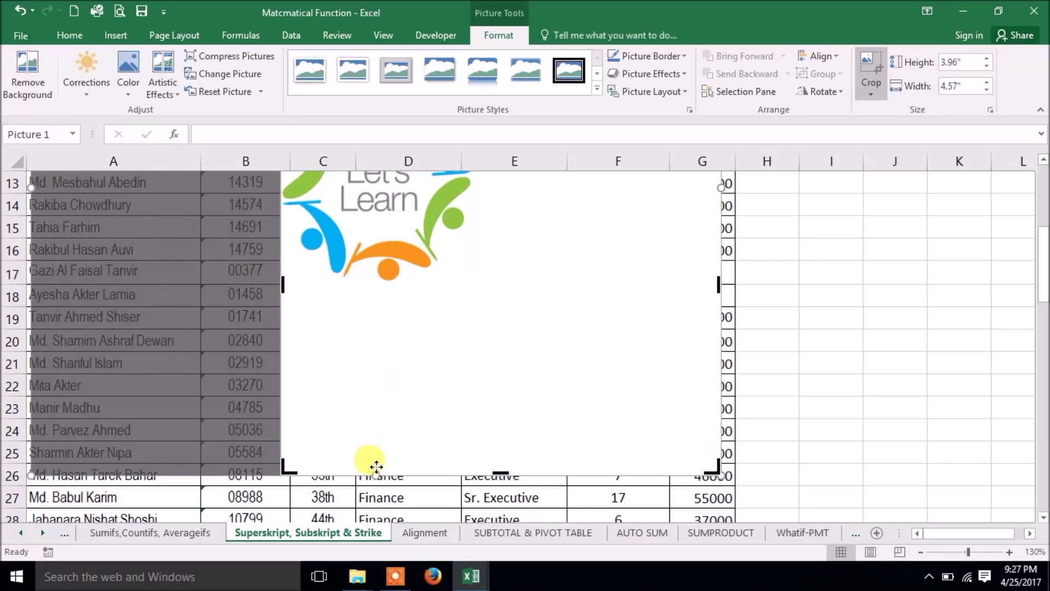
left_click_drag(502, 467, 495, 274)
scroll(559, 342, "up", 2)
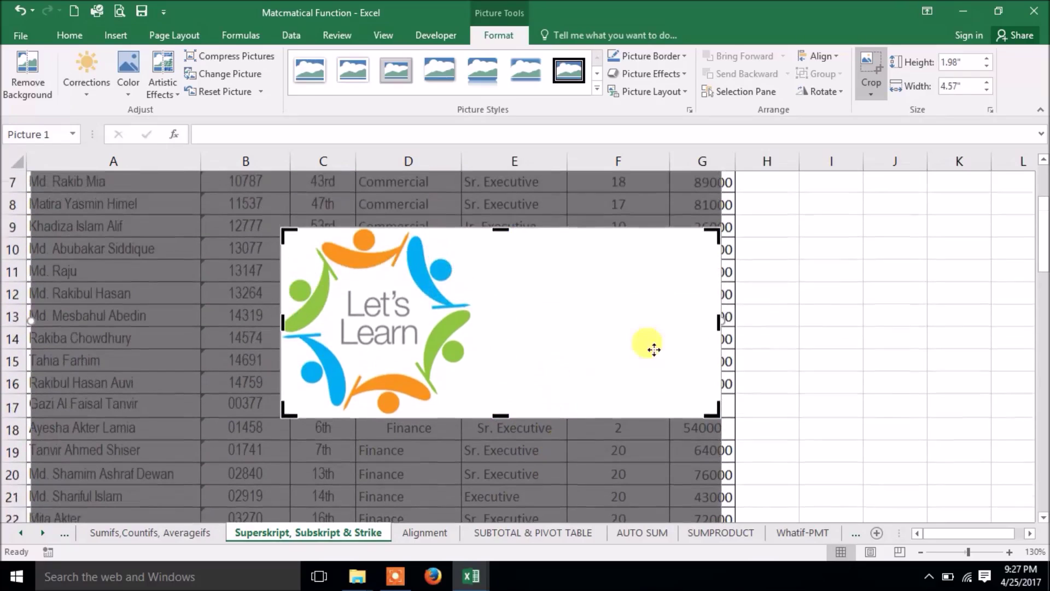
left_click_drag(719, 323, 471, 320)
left_click(918, 311)
Make the cropped logo's white background transparent and move the logo over columns B and C, rows 11 to 19.
left_click(406, 322)
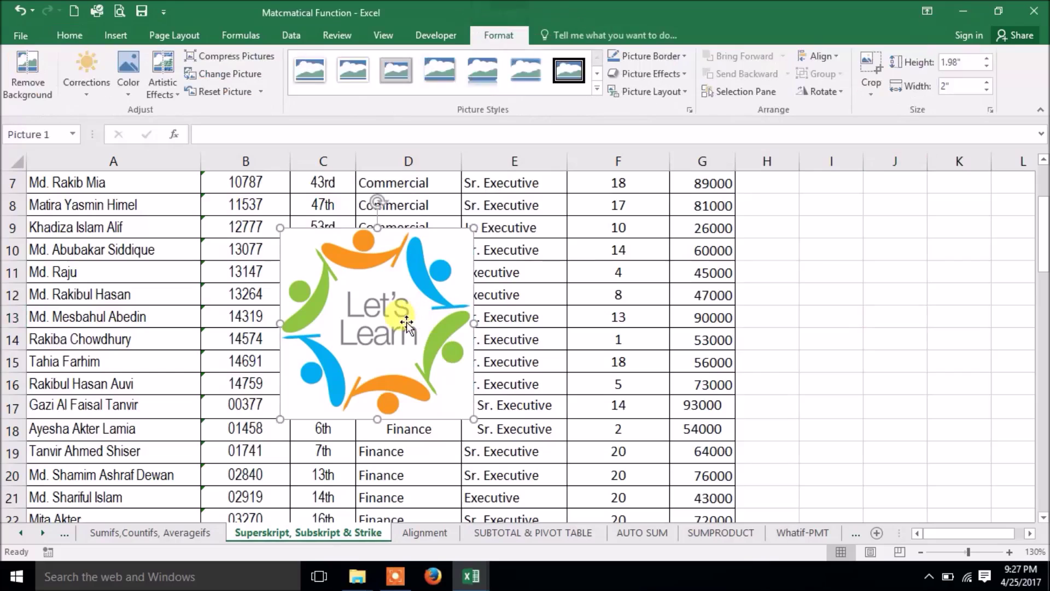
left_click(128, 94)
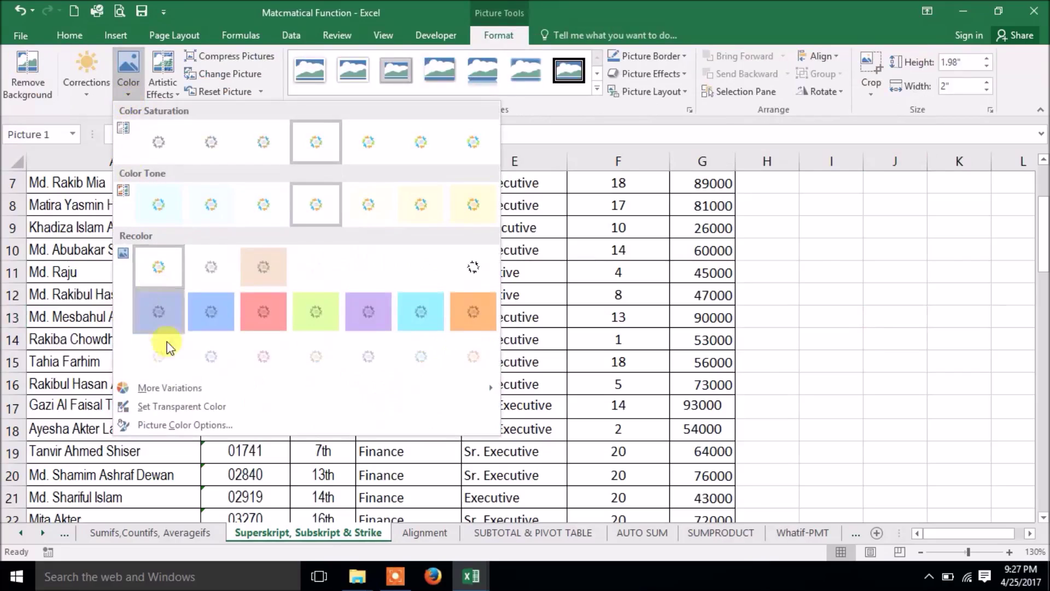
left_click(164, 403)
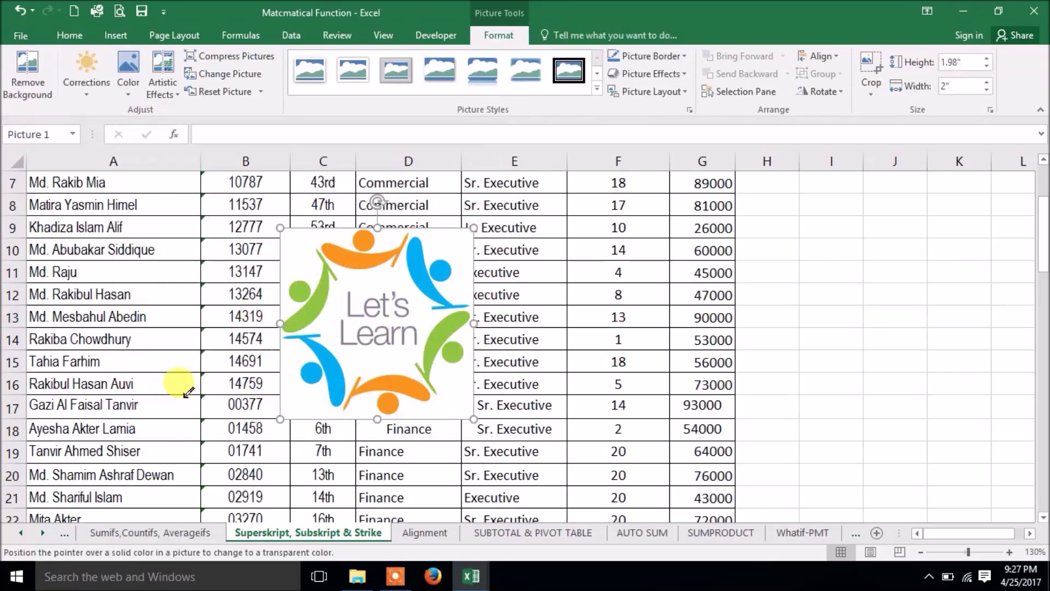
left_click(457, 240)
left_click(844, 315)
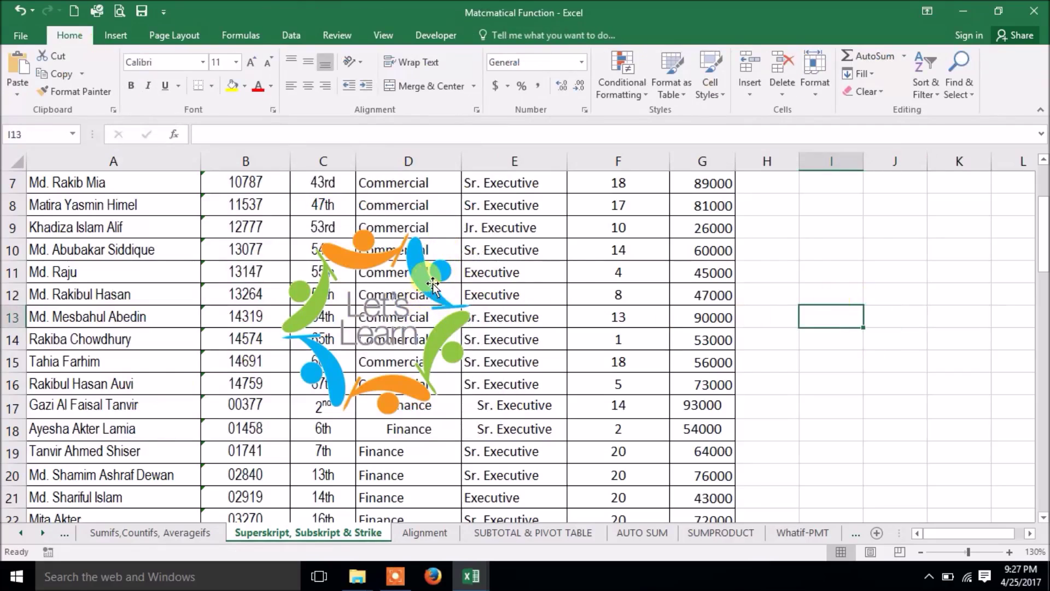
left_click_drag(432, 280, 337, 329)
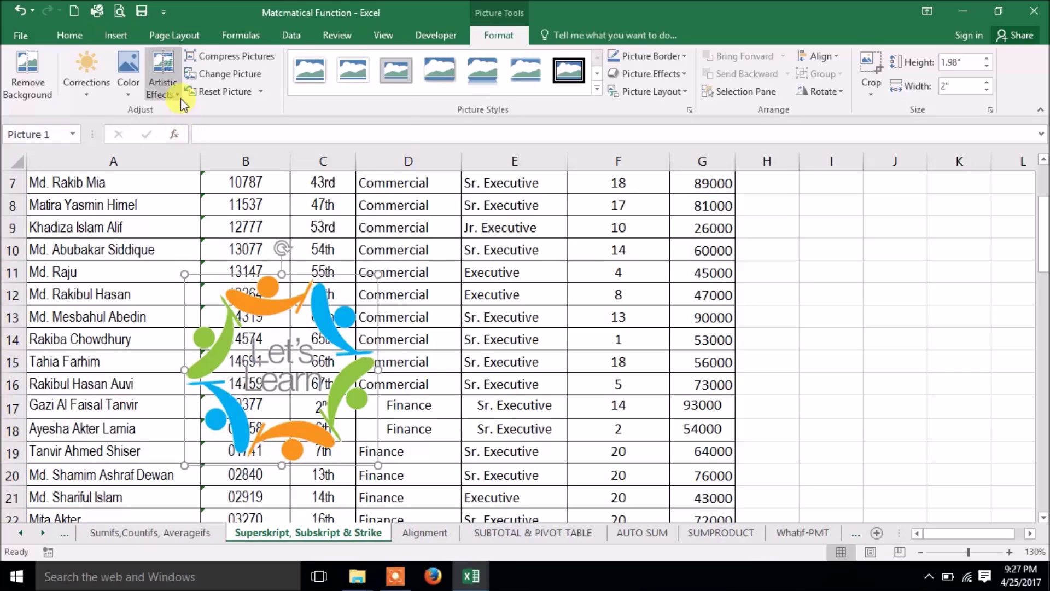
Preview the artistic effects and the picture style gallery on the logo without applying any of them.
left_click(163, 77)
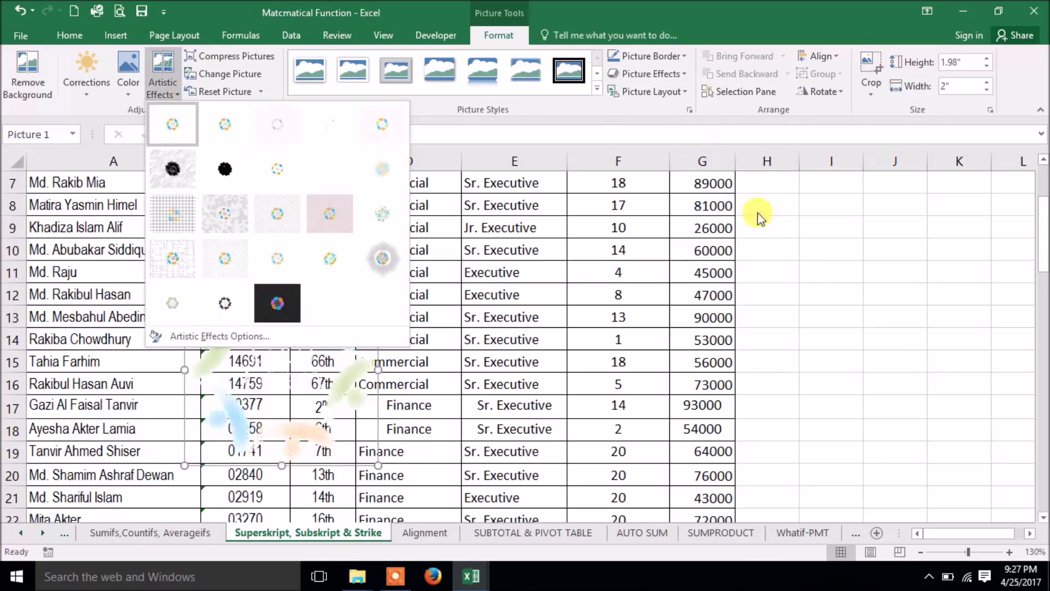
key("Escape")
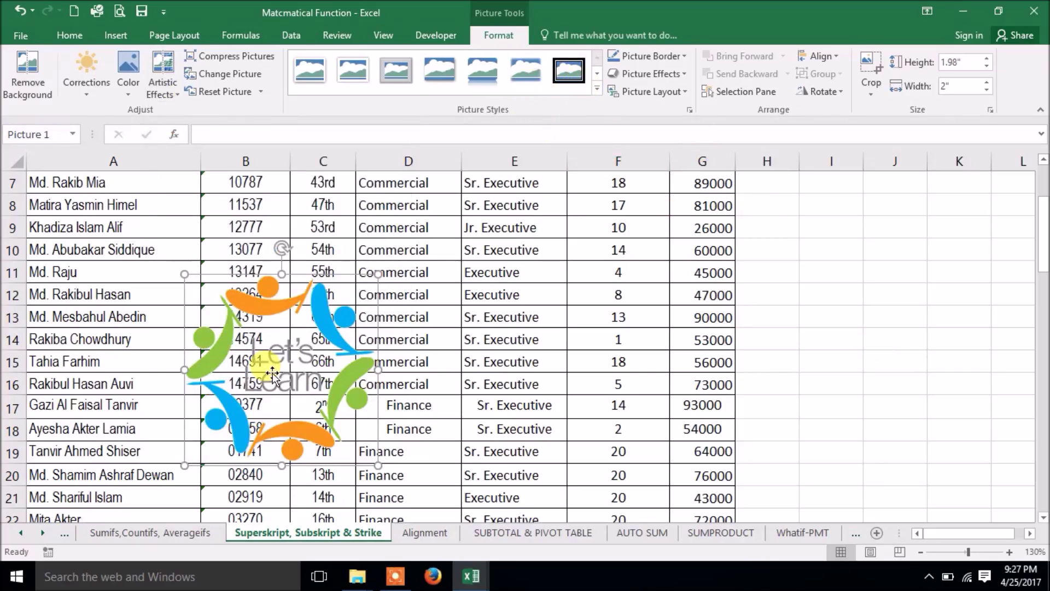
left_click(594, 89)
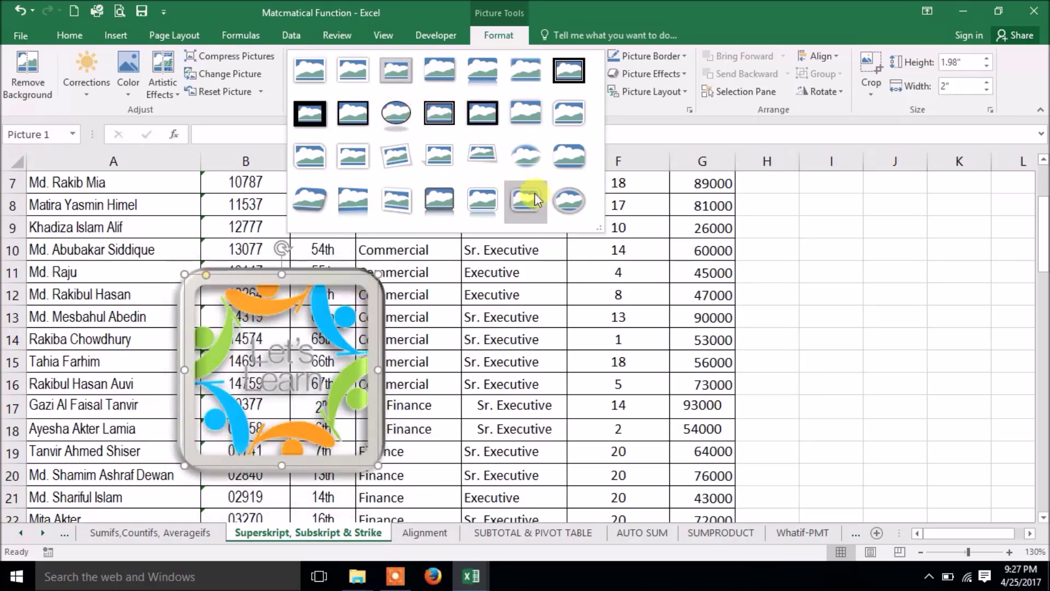
left_click(797, 382)
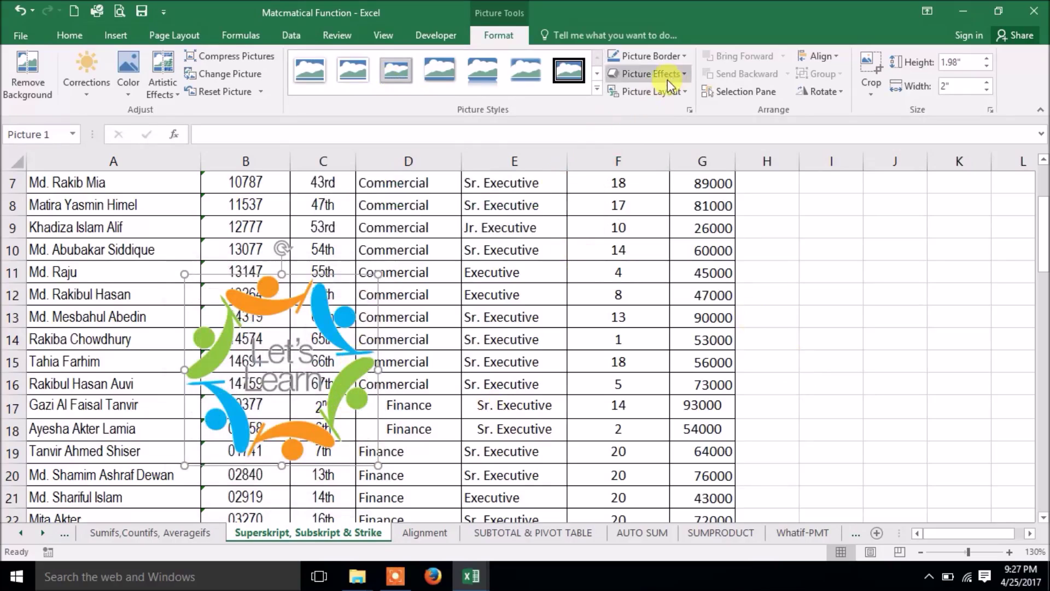
Browse the picture effects offered for the logo, including the glow variations, without applying one.
left_click(689, 71)
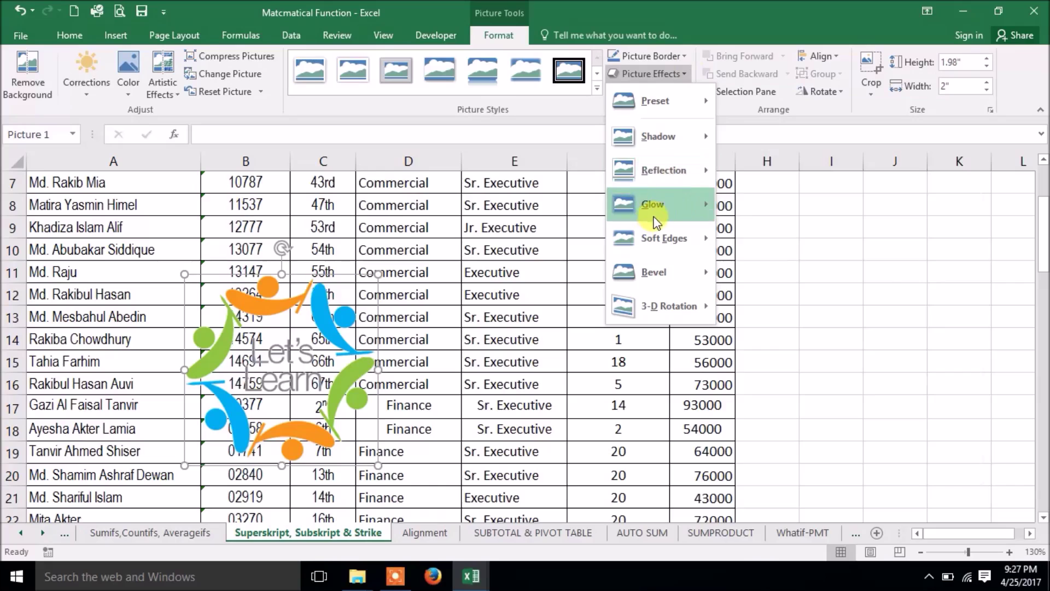
mouse_move(689, 207)
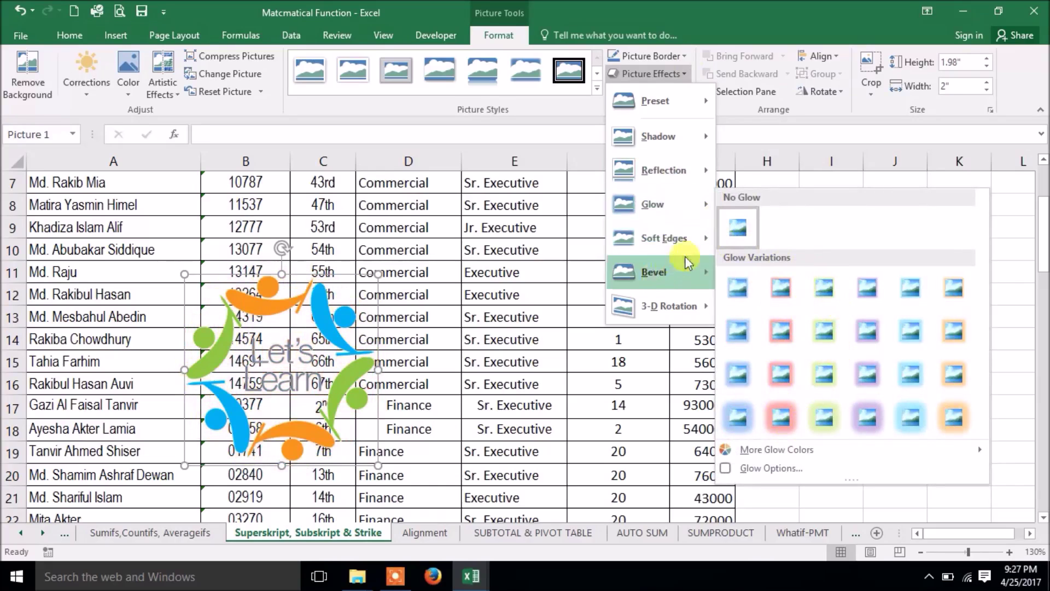
left_click(431, 411)
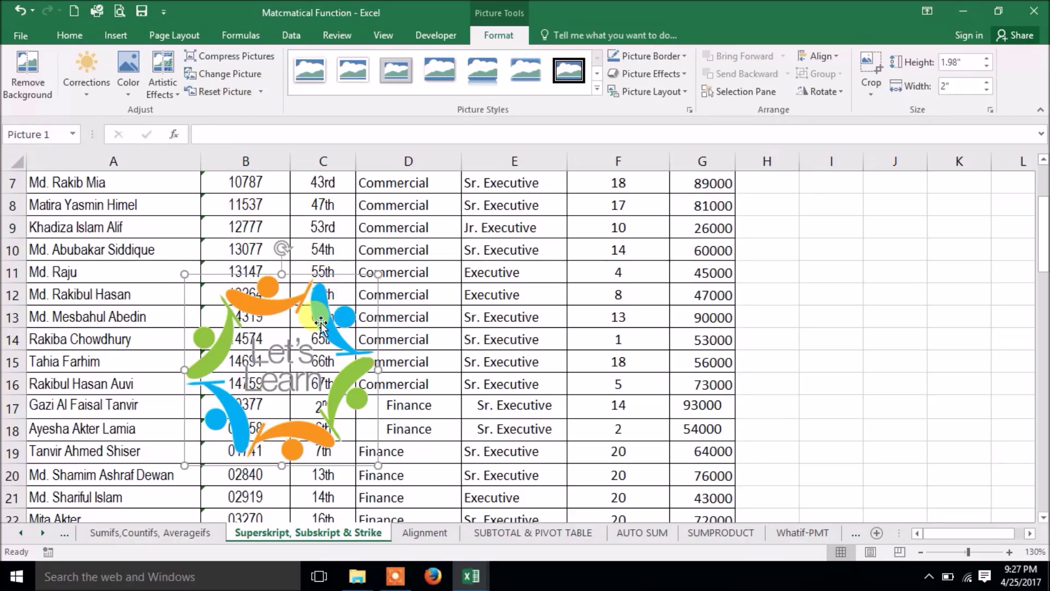
Compress only the logo picture, deleting its cropped areas and using the document resolution.
left_click(243, 60)
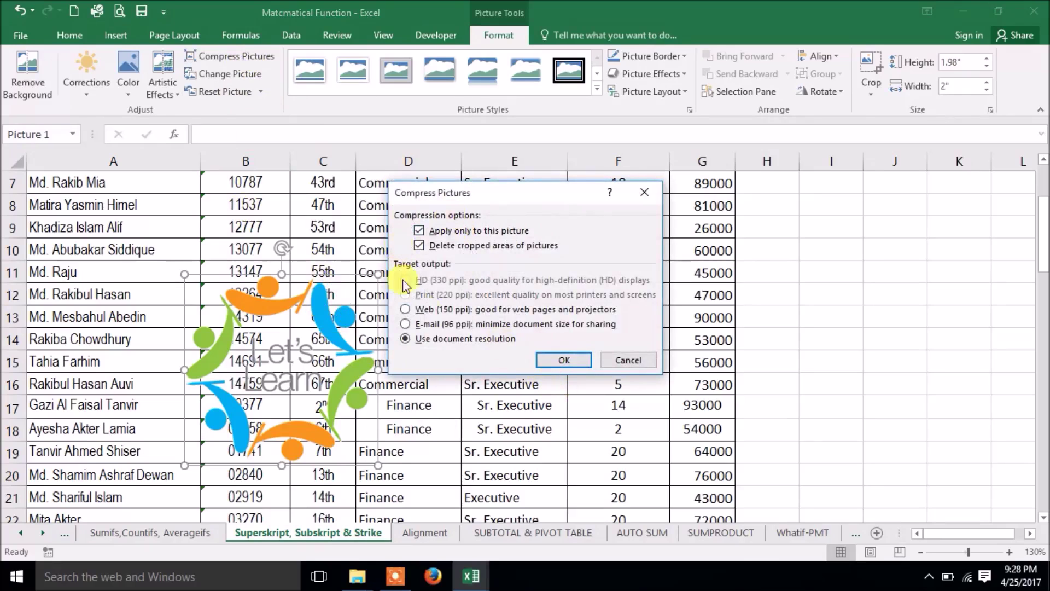
left_click(574, 362)
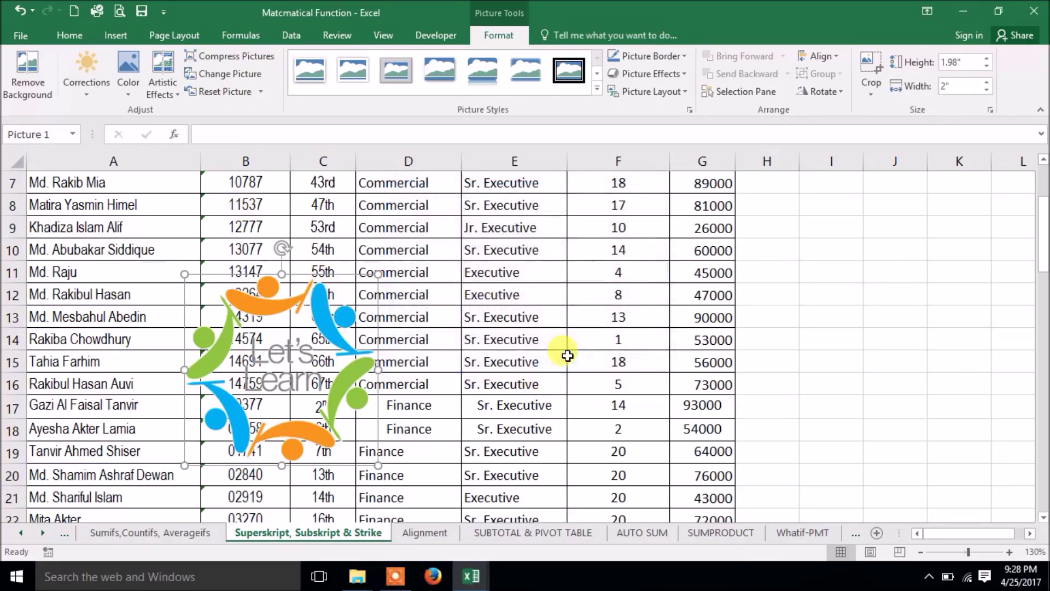
Apply the brightness/contrast correction from the fourth row, third column of the correction presets to the logo.
left_click(377, 363)
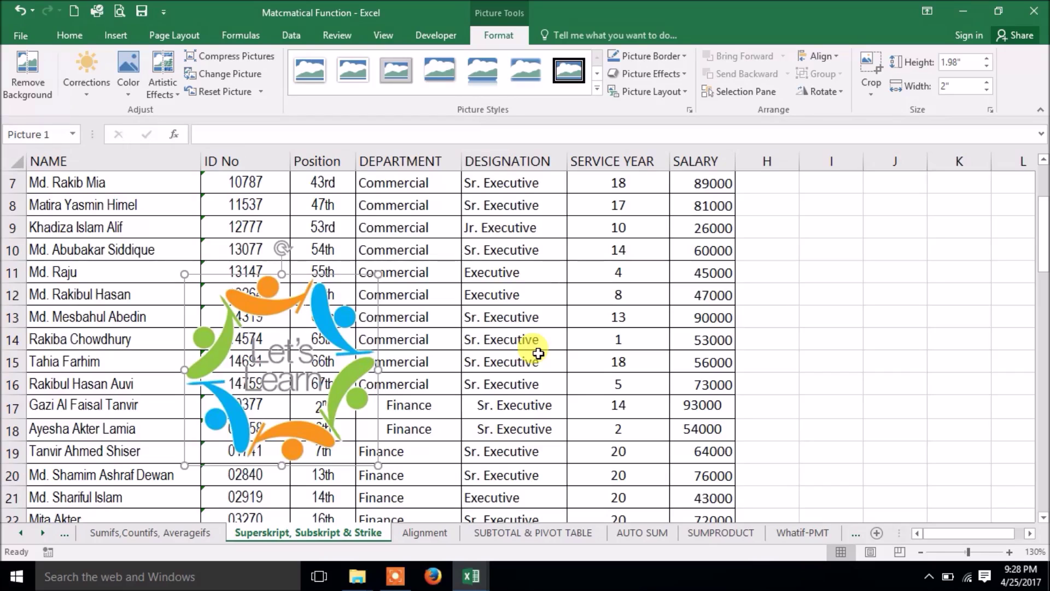
left_click(100, 90)
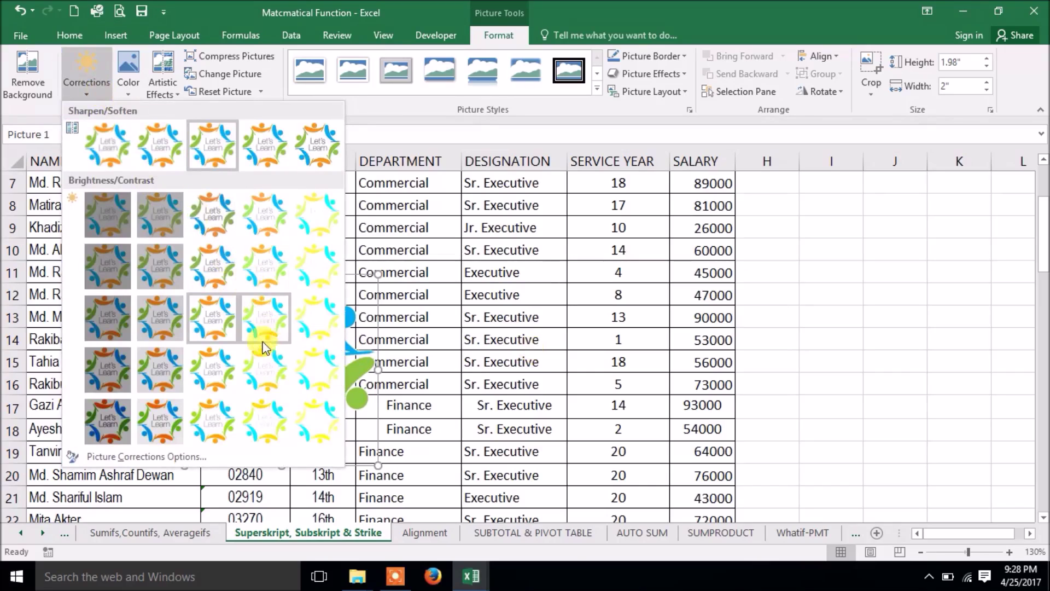
left_click(227, 383)
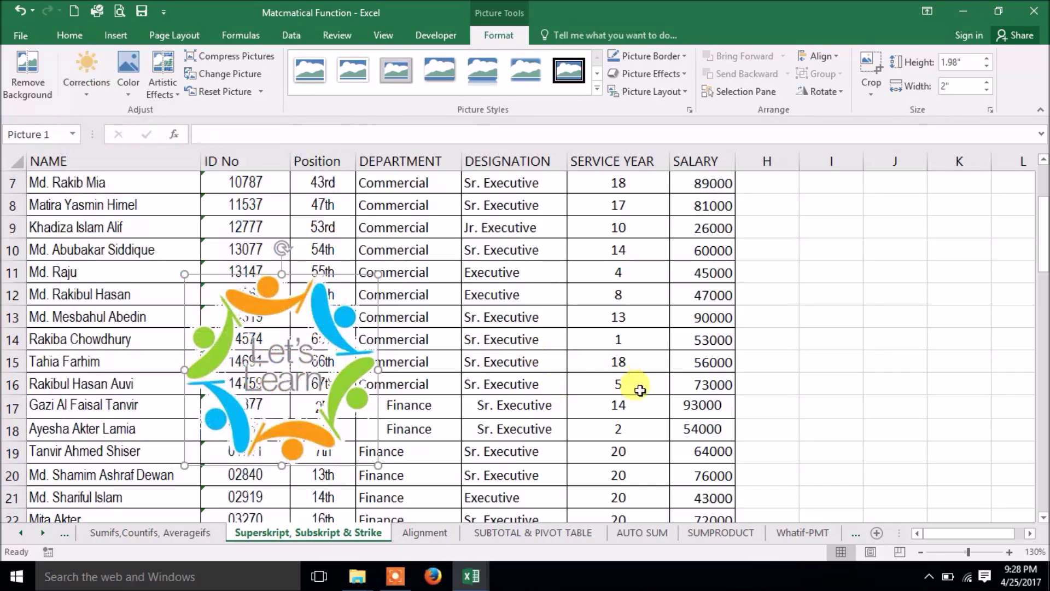
left_click(623, 363)
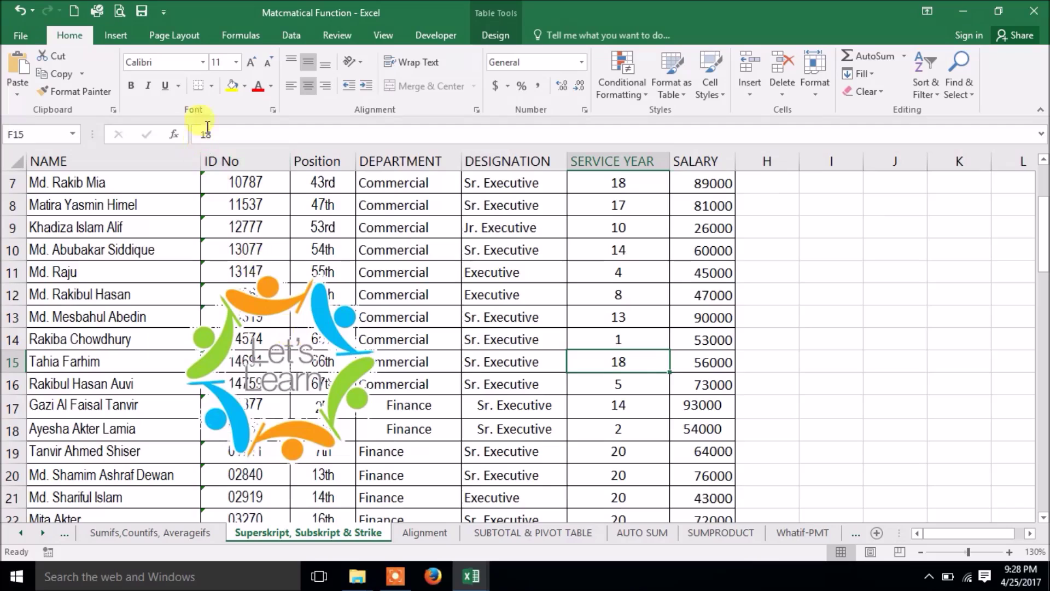
Open the Change Picture dialog for the logo and close it without choosing a replacement.
left_click(291, 284)
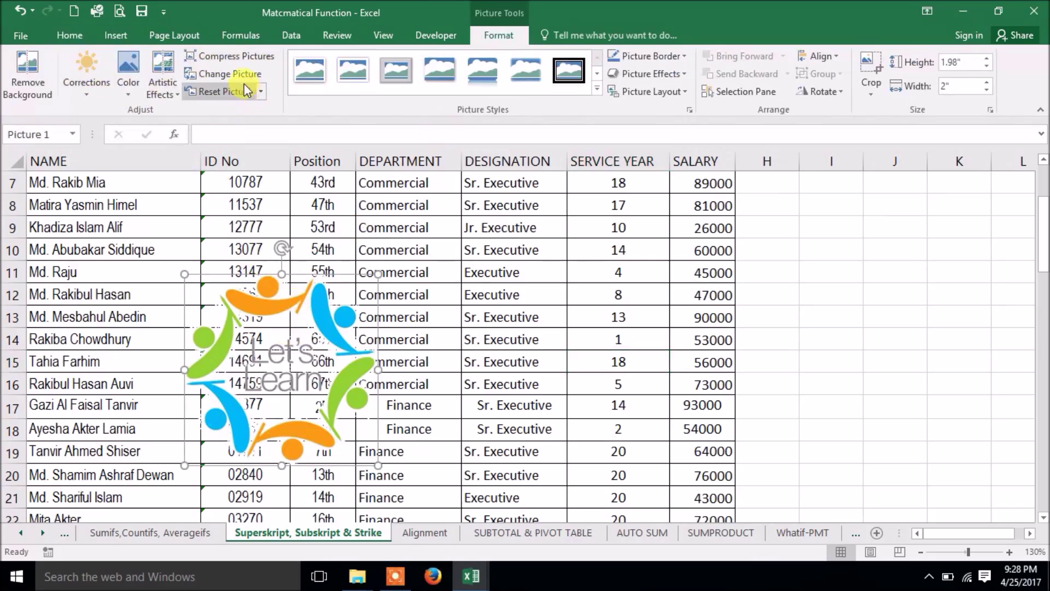
left_click(230, 75)
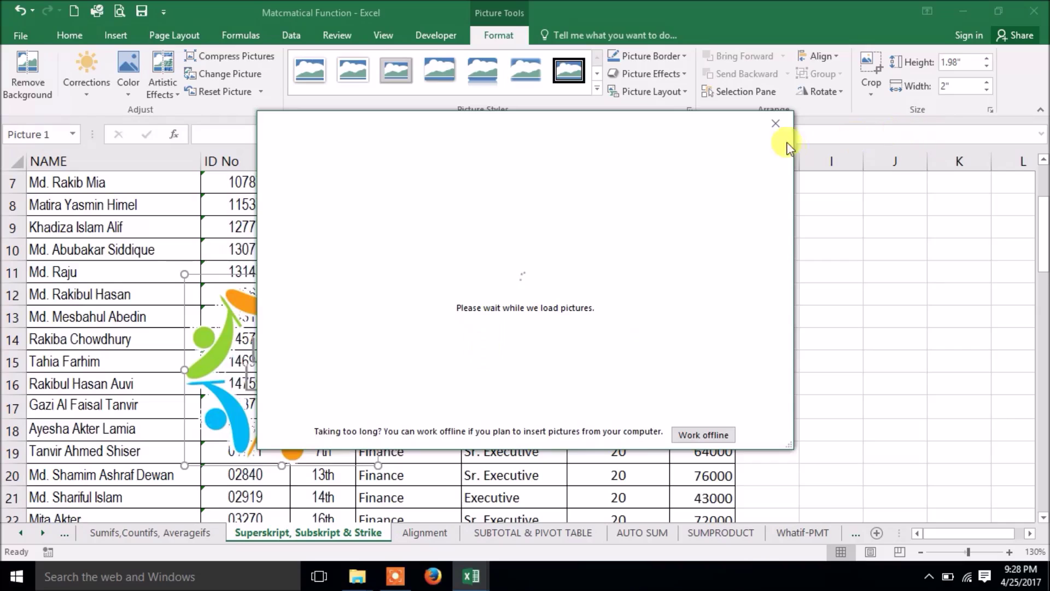
left_click(775, 123)
left_click(495, 343)
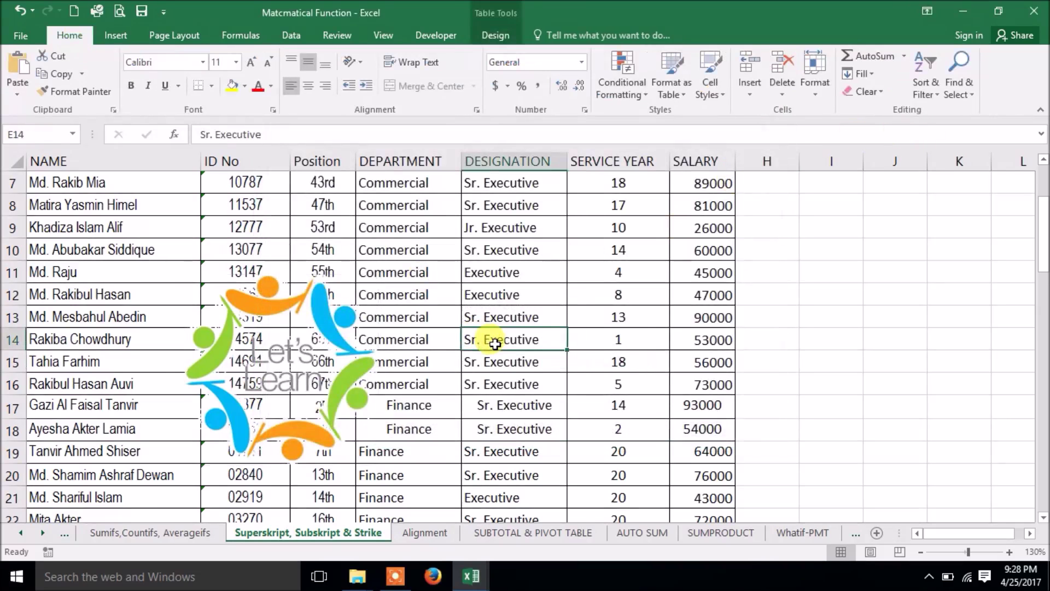
left_click(339, 324)
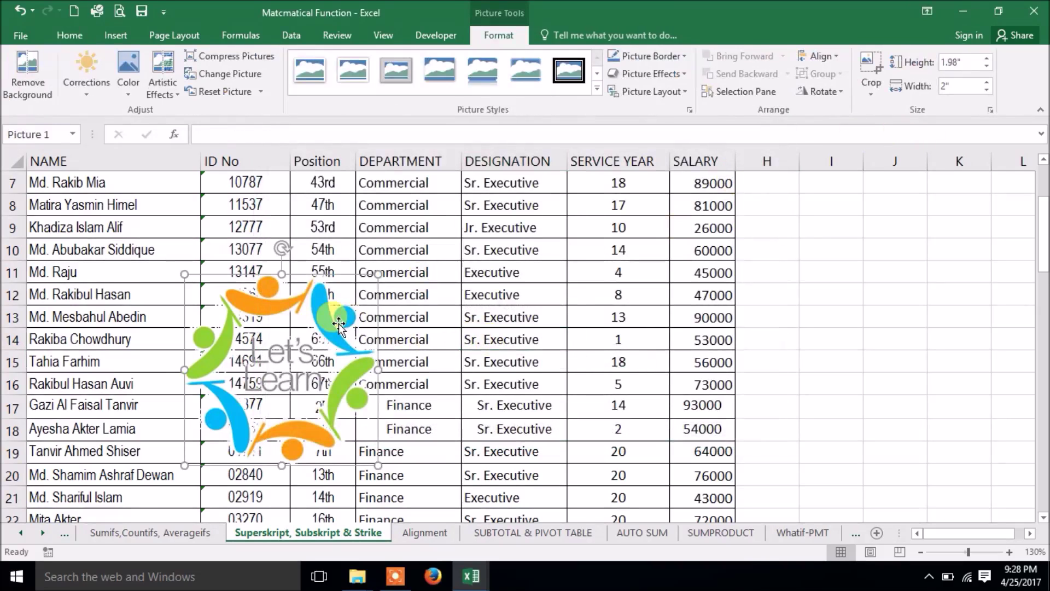
Start a screen clipping of the Tutorial Organize workbook window and cancel it without capturing an area.
left_click(117, 37)
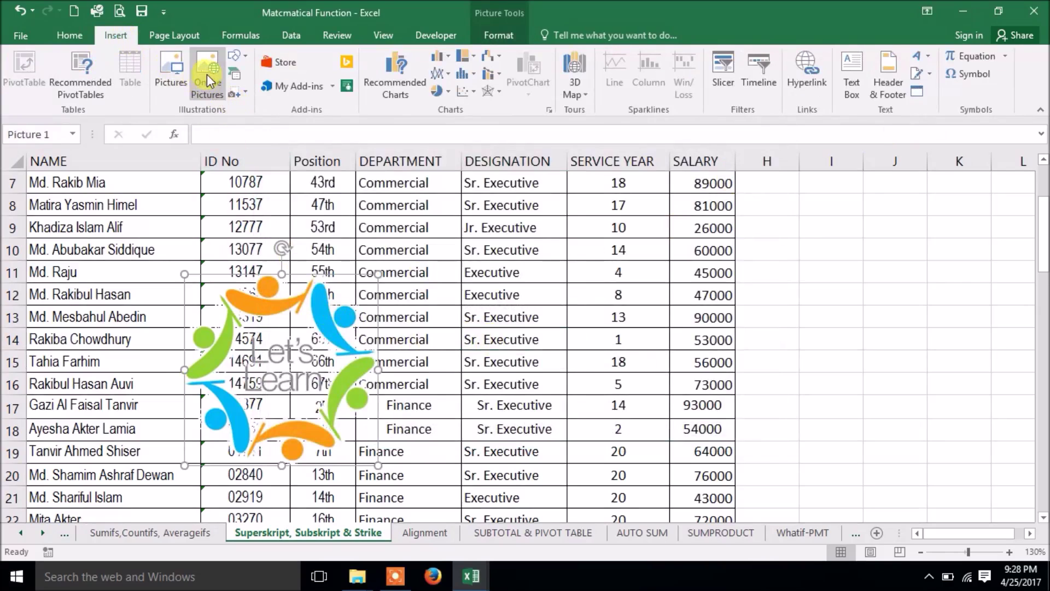
left_click(243, 91)
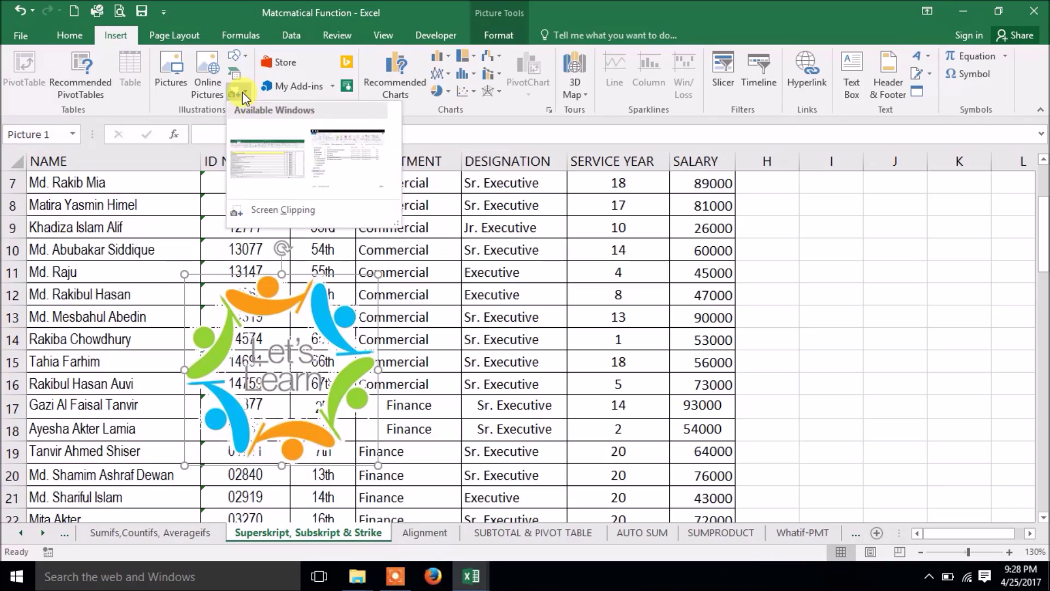
left_click(271, 210)
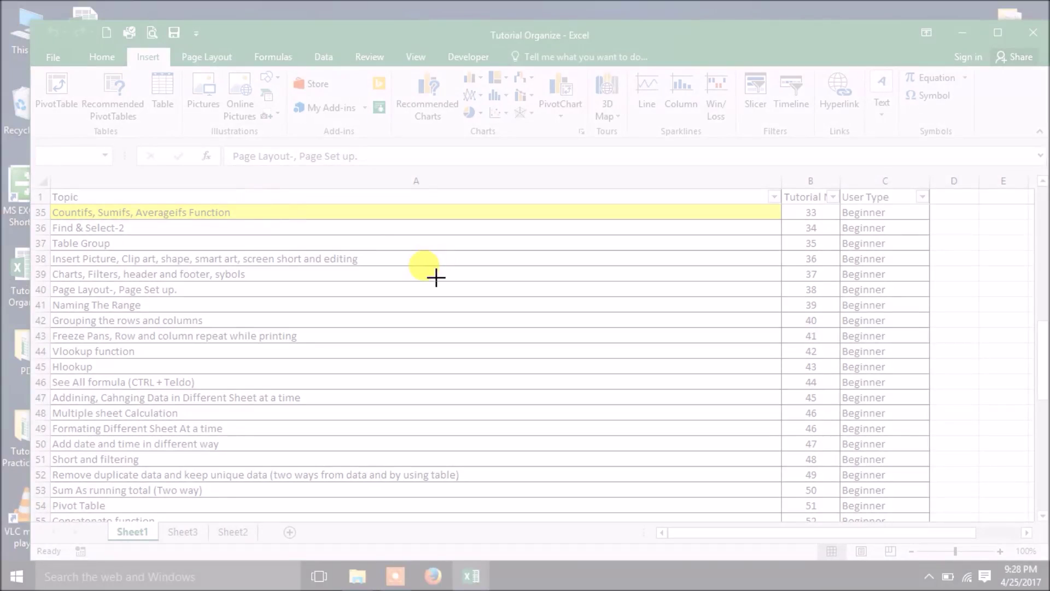
key("Escape")
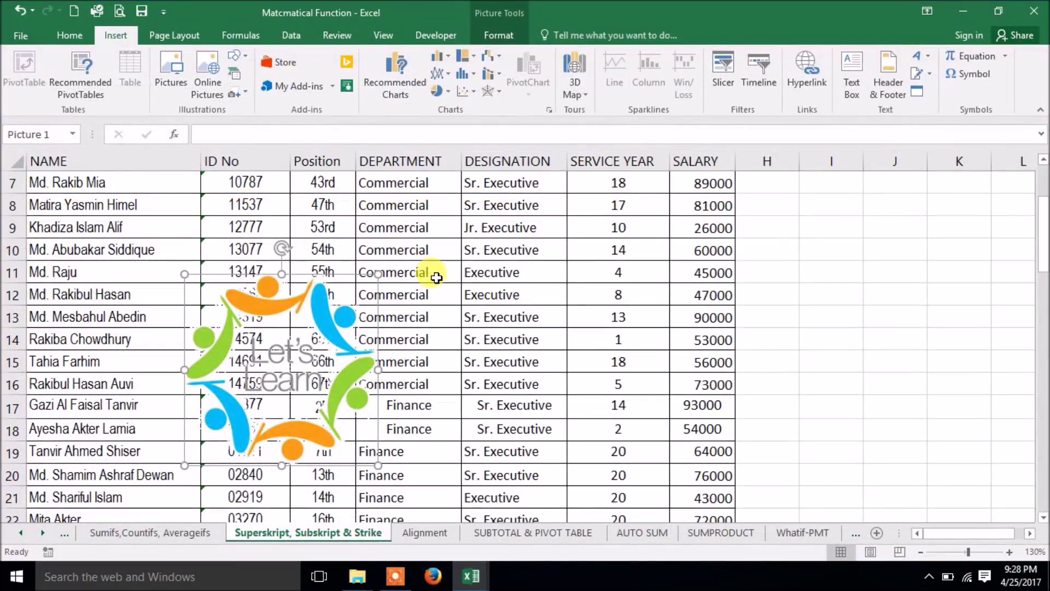
Paste the clipboard contents at cell D11 and undo the paste.
left_click(436, 277)
key("ctrl+v")
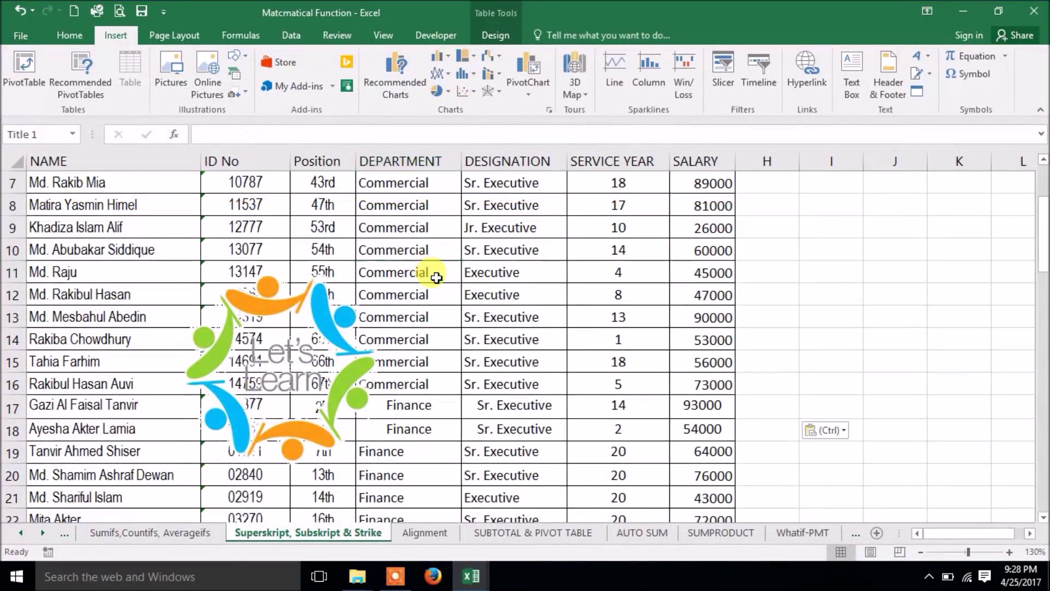
key("ctrl+z")
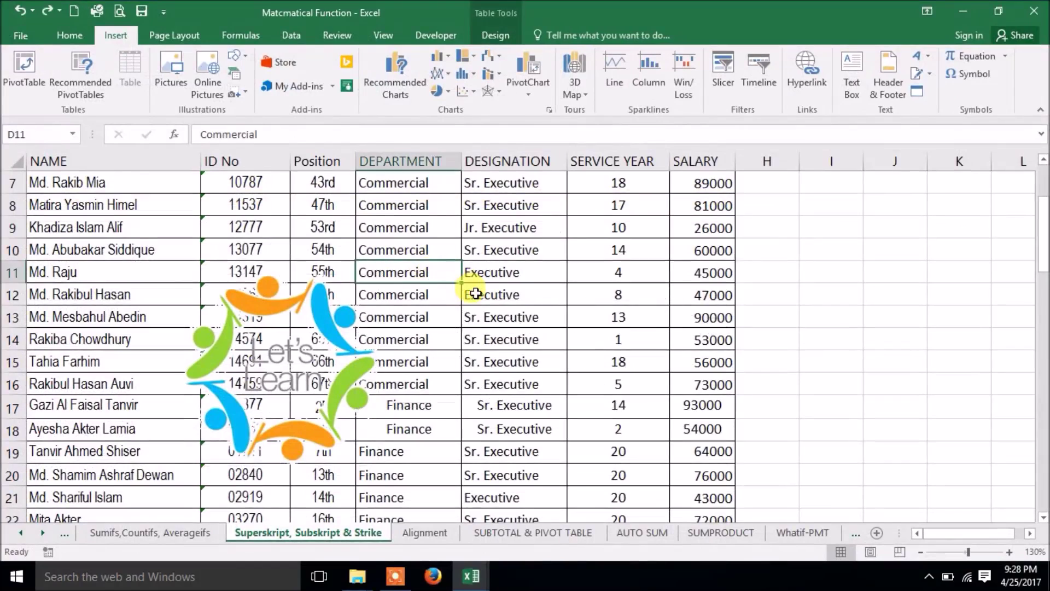
Insert a screenshot of the open Tutorial Organize workbook window into the sheet and delete it again.
left_click(493, 274)
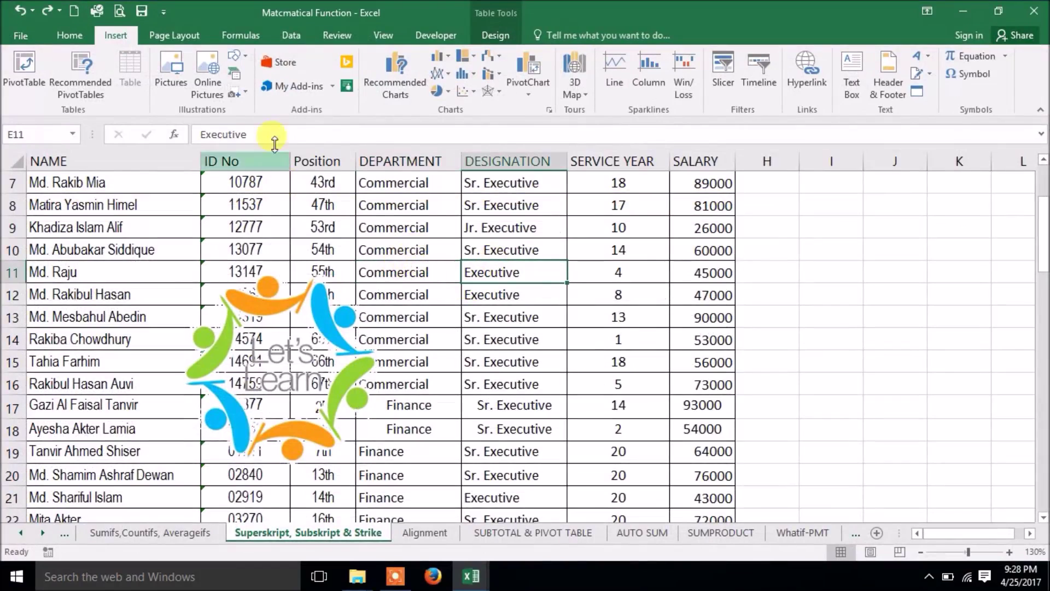
left_click(238, 92)
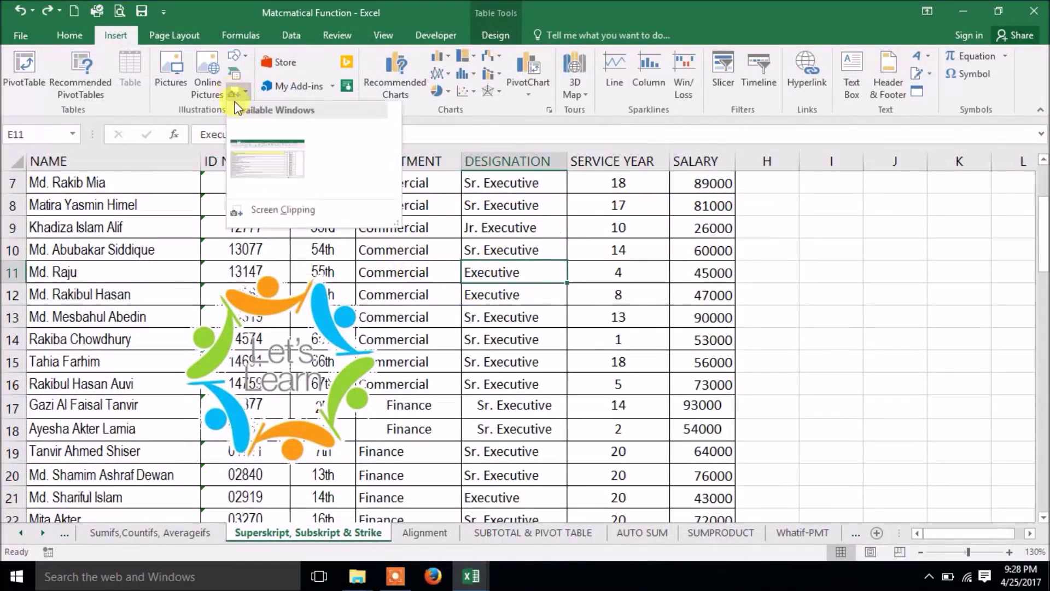
left_click(311, 156)
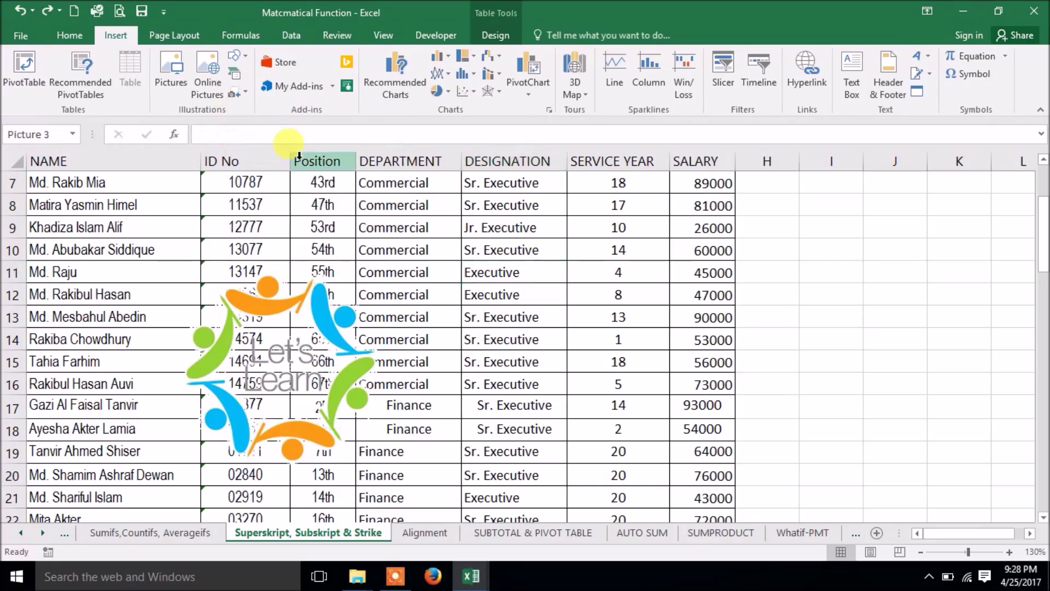
left_click_drag(424, 251, 332, 283)
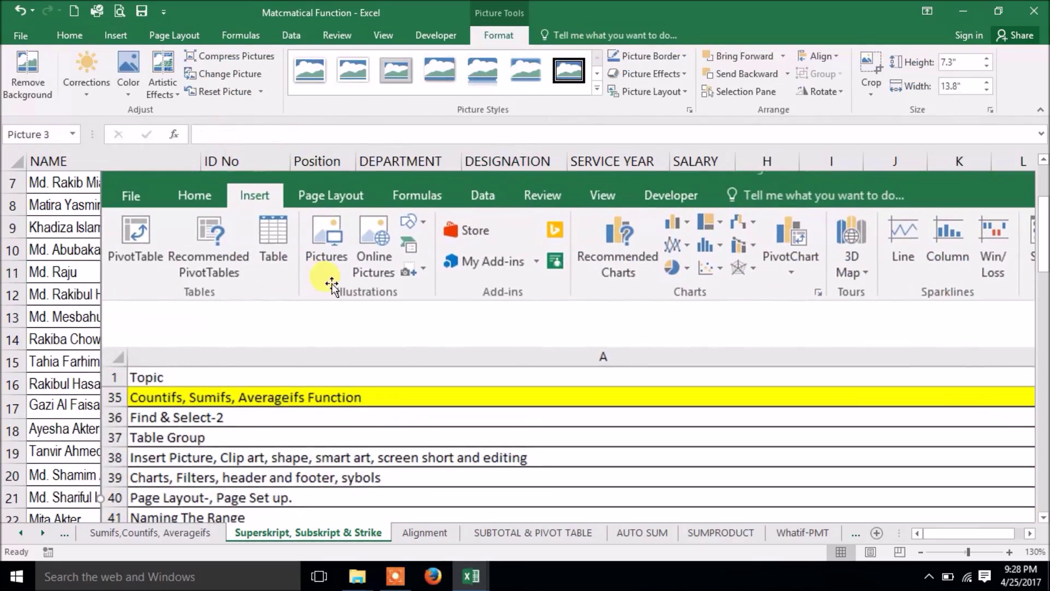
key("Delete")
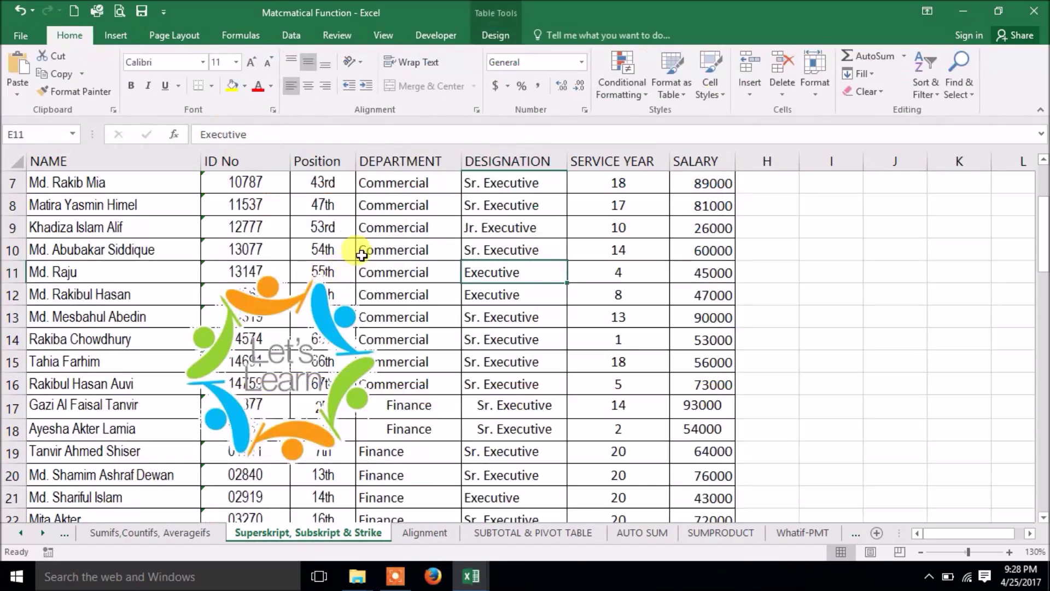
Look through the characters offered in the Symbol dialog without inserting one, and leave cell E11 unedited.
left_click(116, 34)
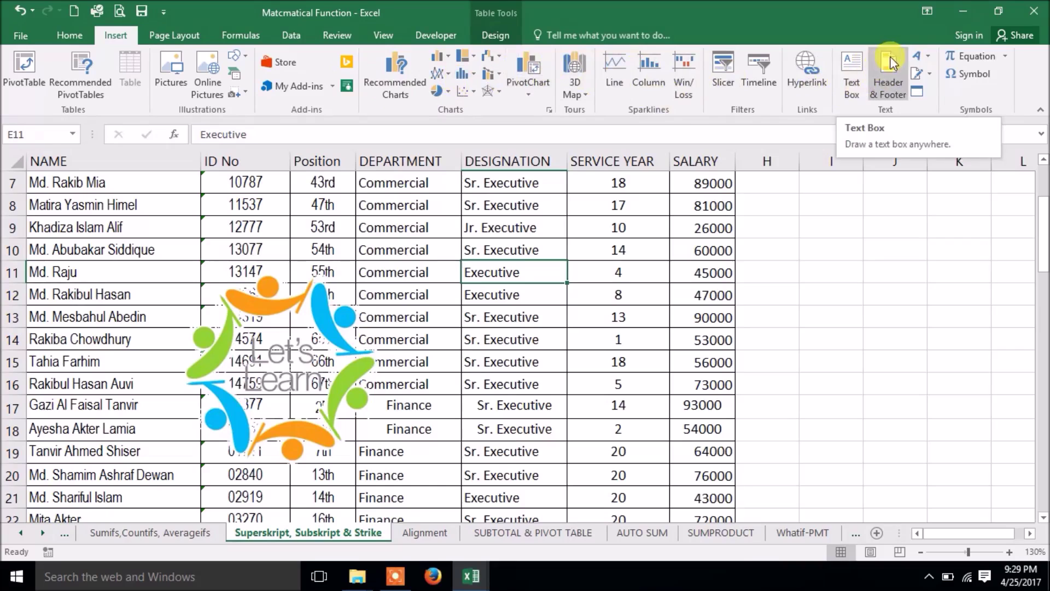
left_click(984, 77)
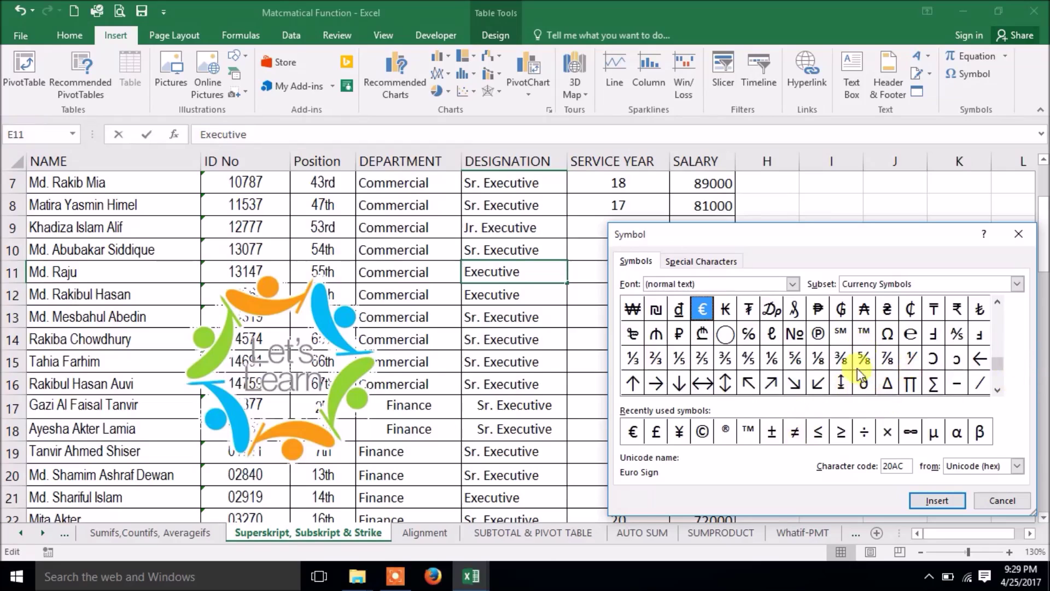
left_click(1002, 500)
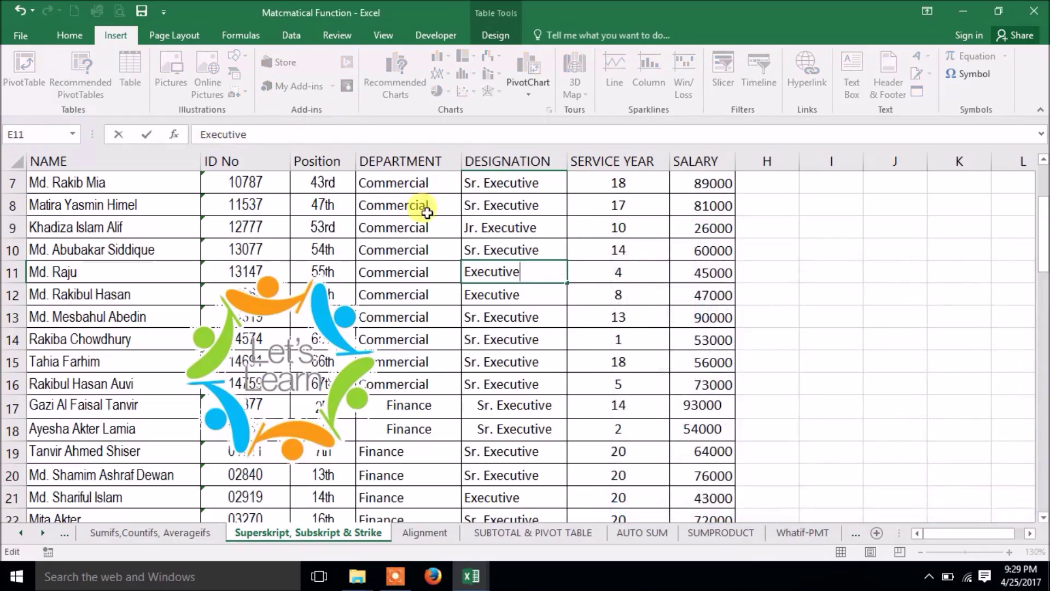
left_click(305, 227)
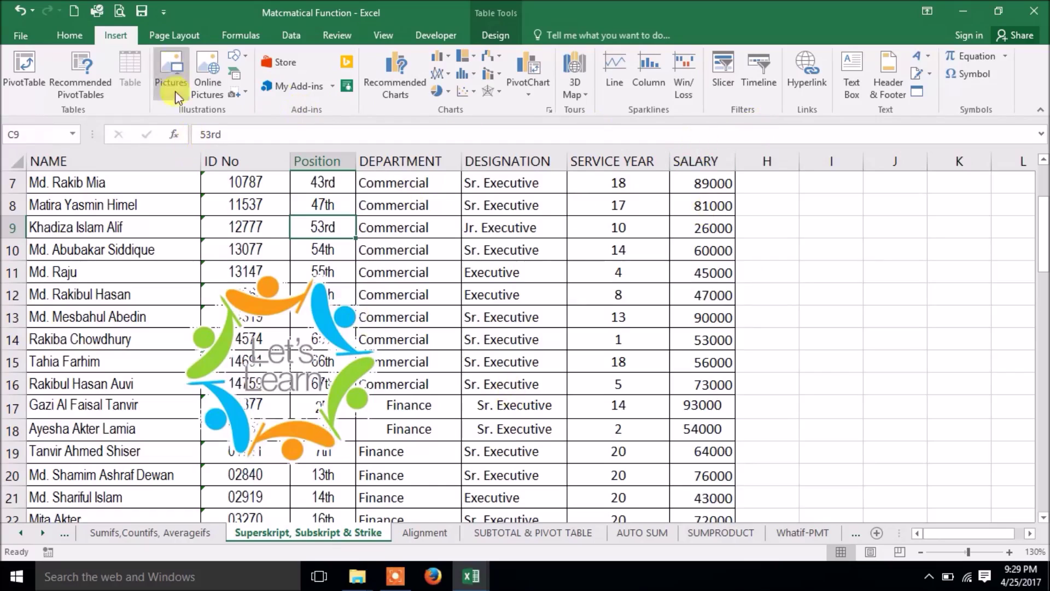
left_click(469, 281)
left_click(403, 251)
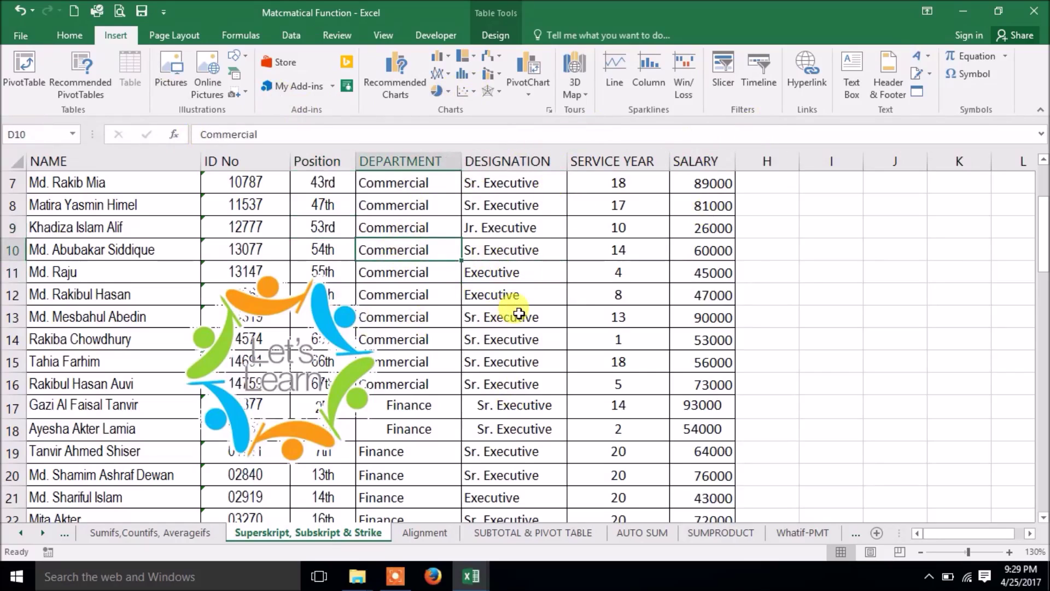
left_click(394, 575)
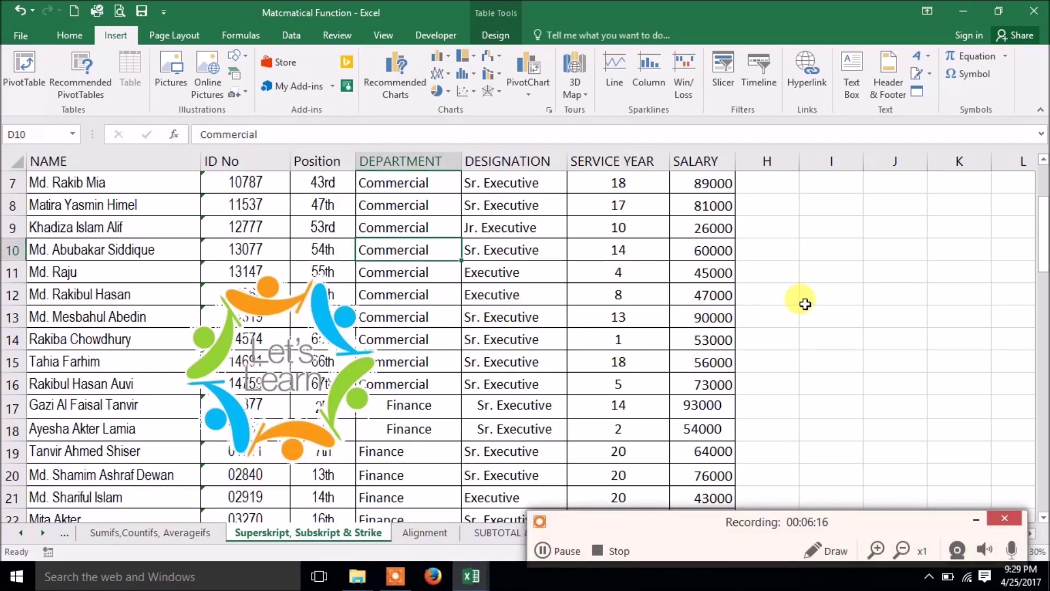
left_click(599, 551)
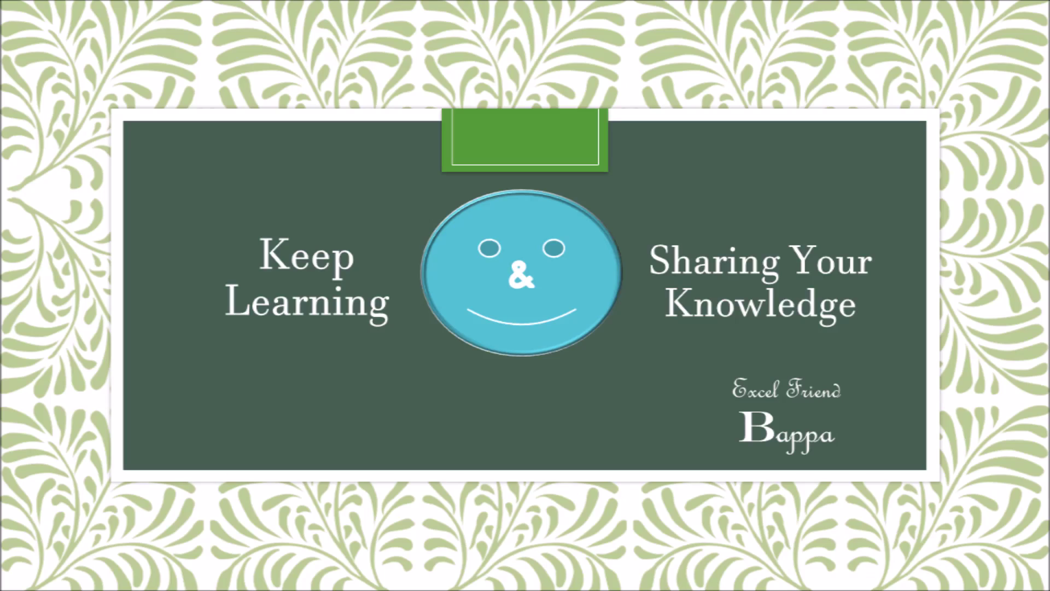